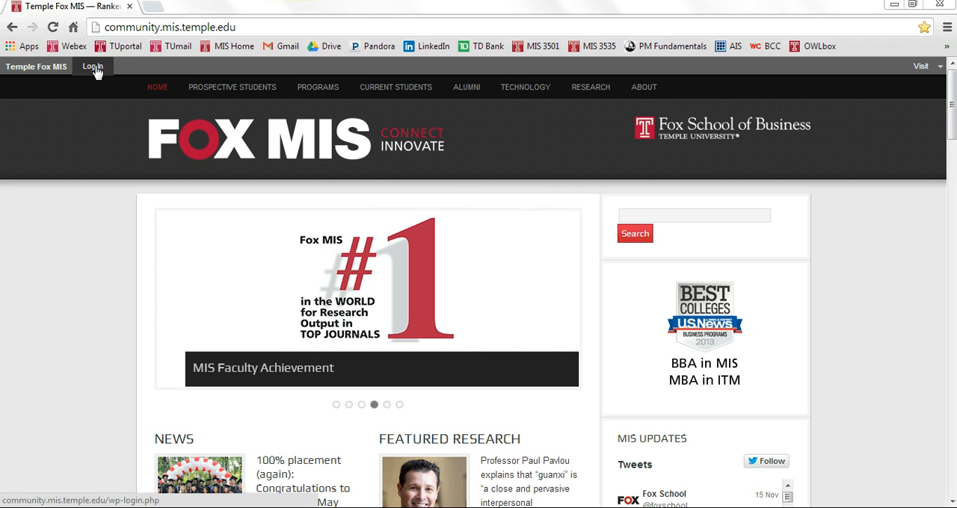
# Step: Log in to the Temple Fox MIS community site with the account username and password
pyautogui.click(94, 67)
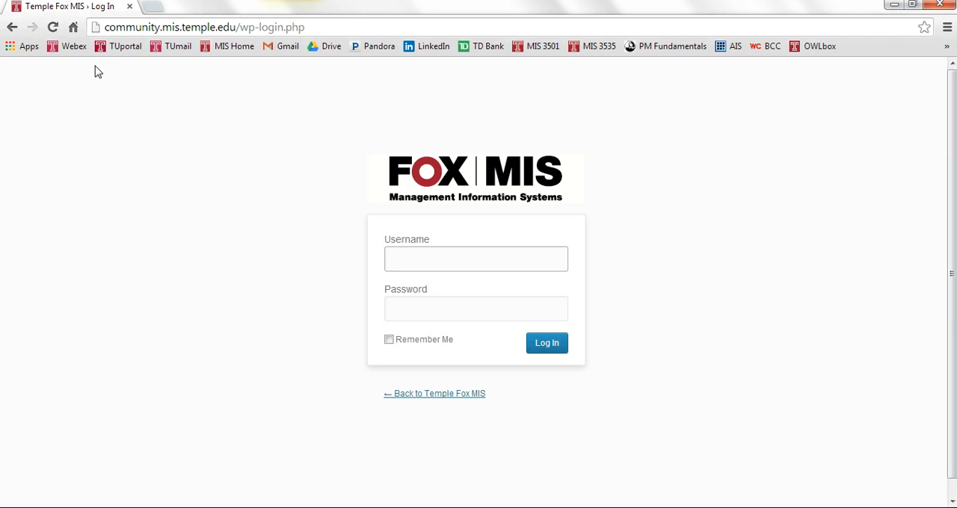
pyautogui.write('tud54131')
pyautogui.press('Tab')
pyautogui.write('**********')
pyautogui.press('Return')
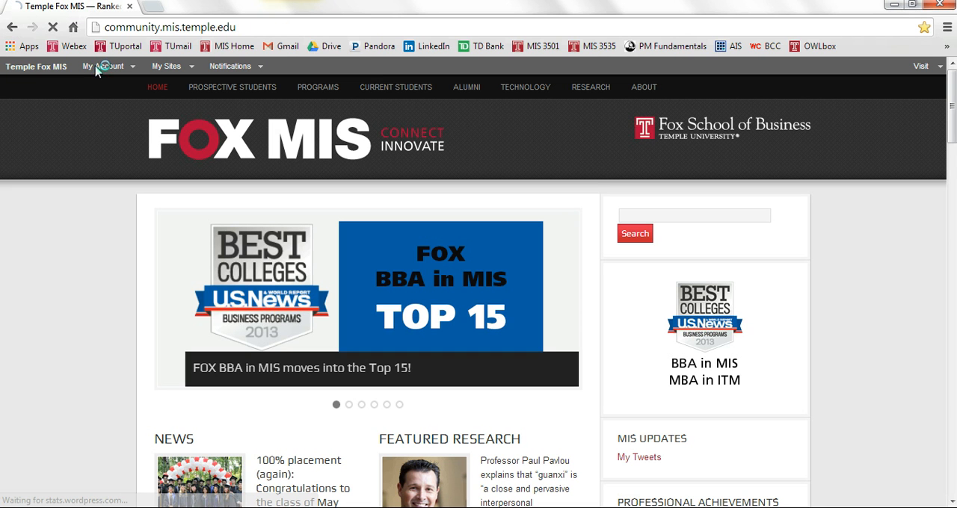
# Step: Go to the Gradebook page at community.mis.temple.edu/gradebook
pyautogui.click(256, 26)
pyautogui.click(255, 26)
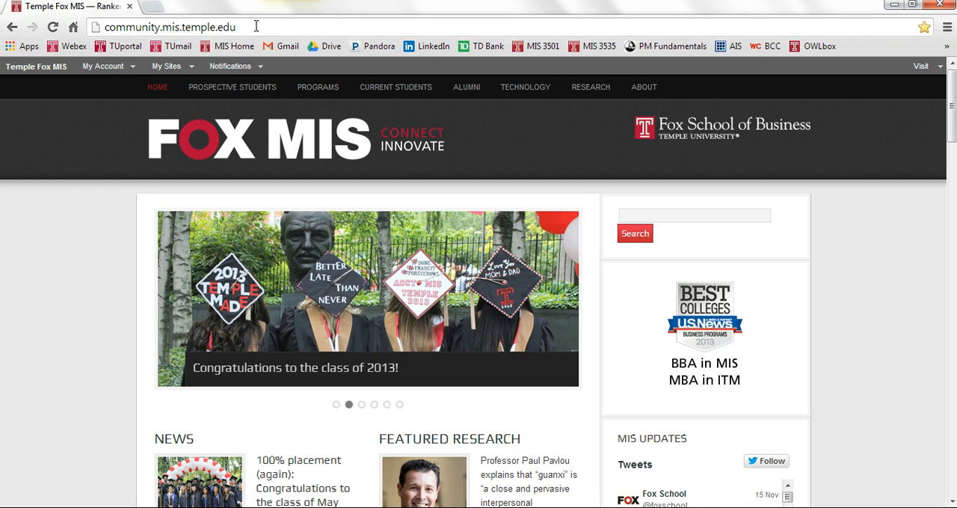
pyautogui.write('/gradebook')
pyautogui.press('Return')
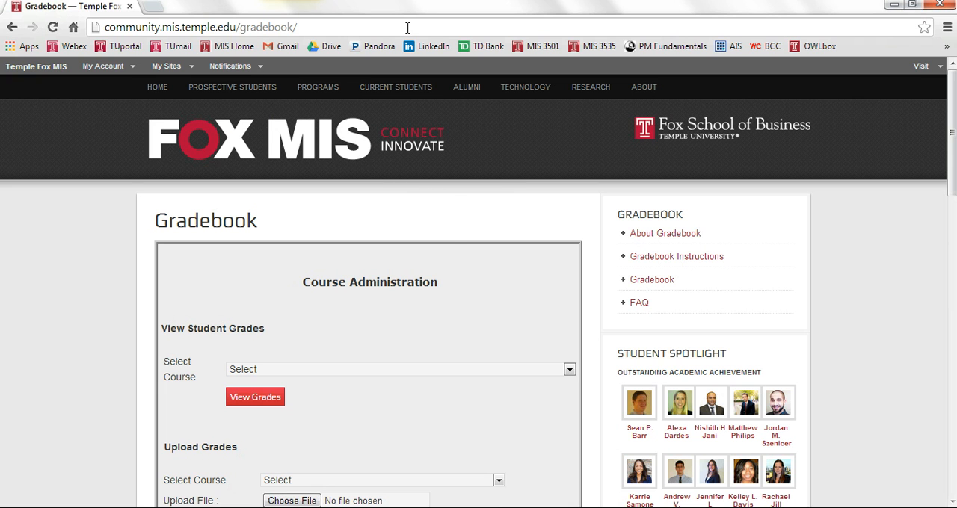
# Step: Look over the Gradebook page's sections for viewing student grades, uploading grades, sending email notifications and viewing your own grades
pyautogui.middleClick(467, 231)
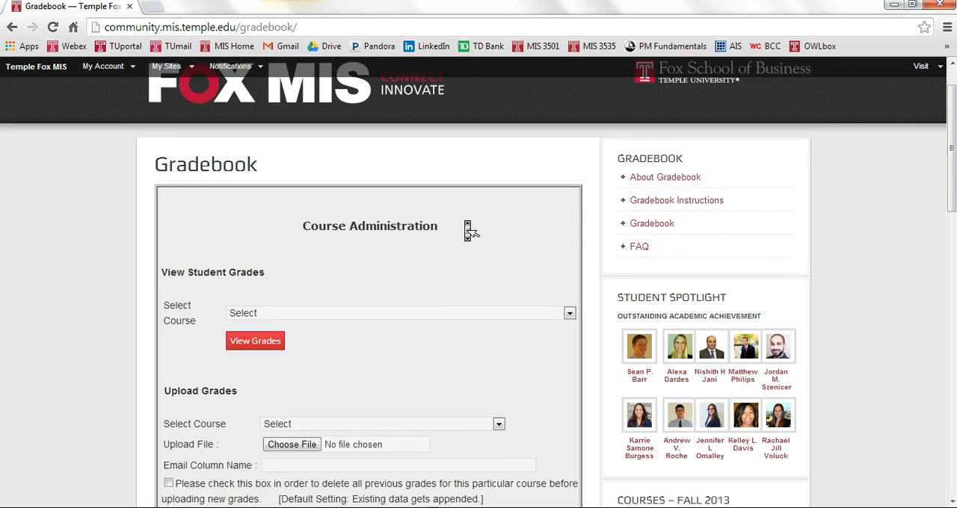
pyautogui.scroll(-3, 467, 230)
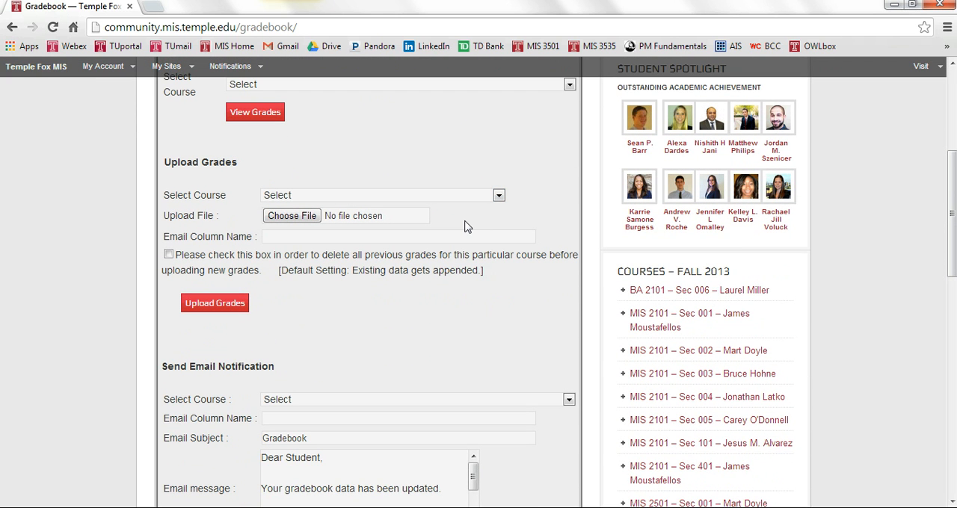
pyautogui.scroll(2, 468, 231)
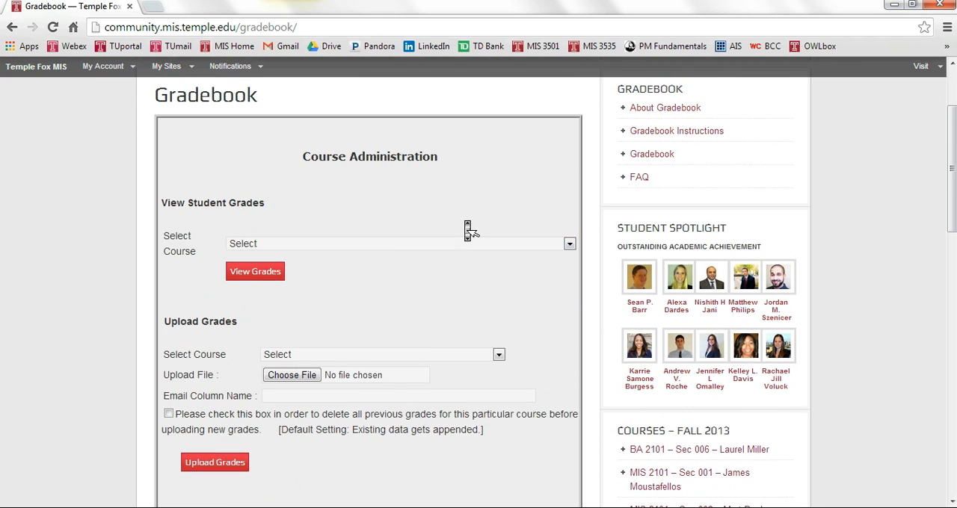
pyautogui.middleClick(177, 337)
pyautogui.scroll(-2, 180, 338)
pyautogui.scroll(-2, 179, 338)
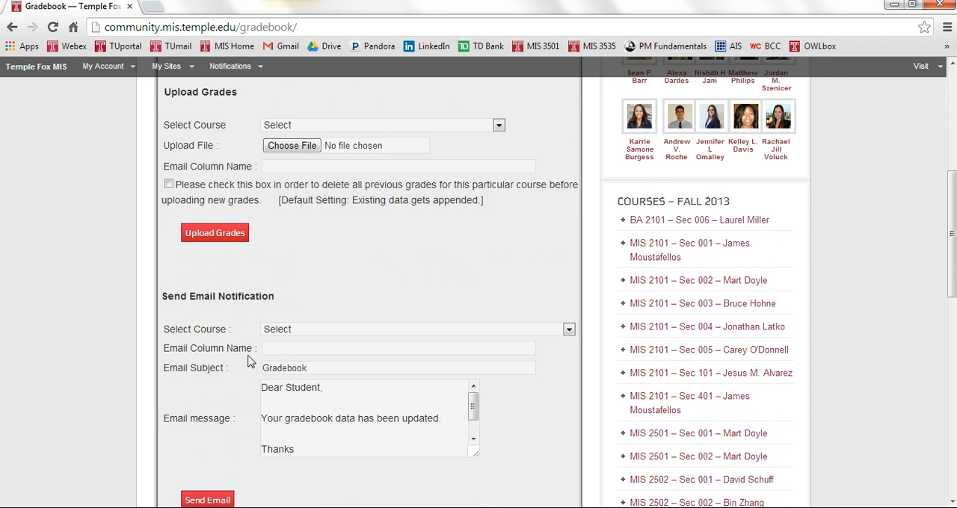
pyautogui.scroll(-5, 225, 329)
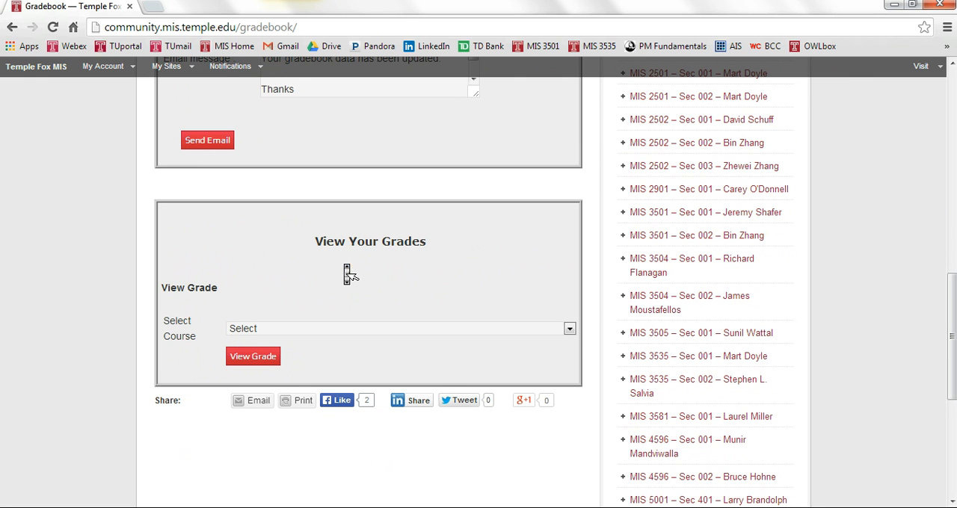
pyautogui.scroll(7, 344, 271)
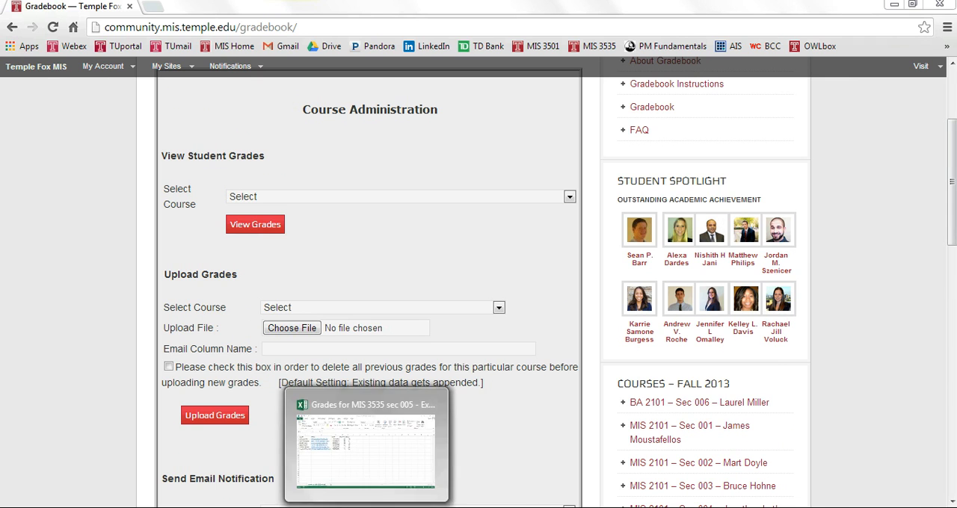
# Step: Switch to the Excel workbook Grades for MIS 3535 sec 005
pyautogui.click(367, 507)
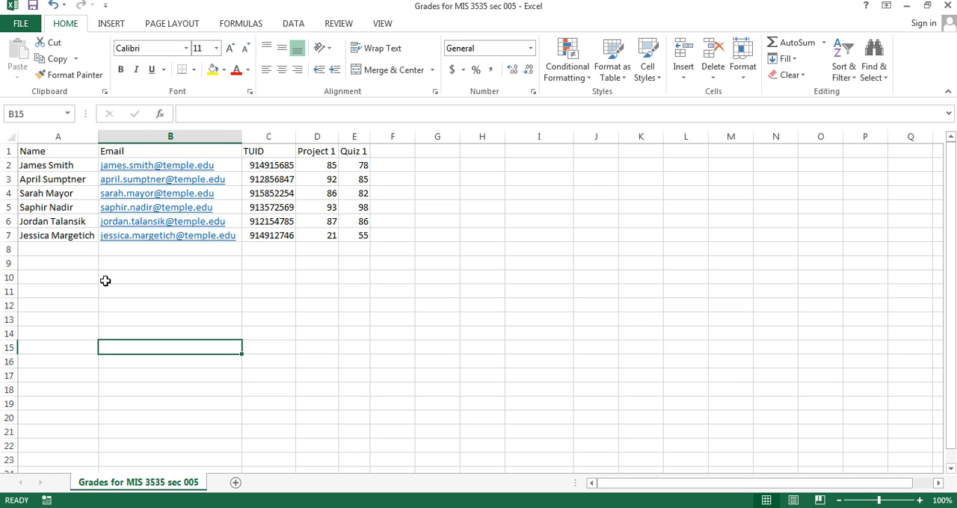
pyautogui.click(78, 275)
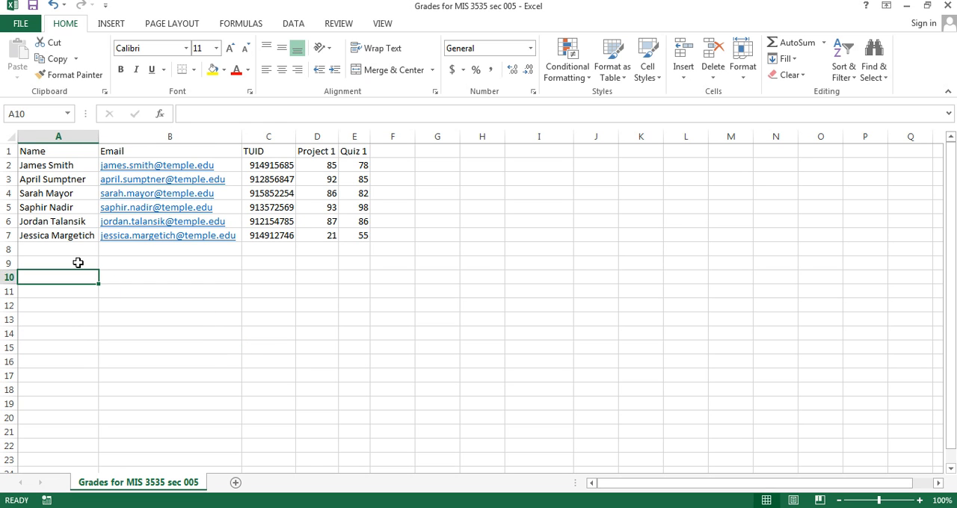
pyautogui.click(74, 261)
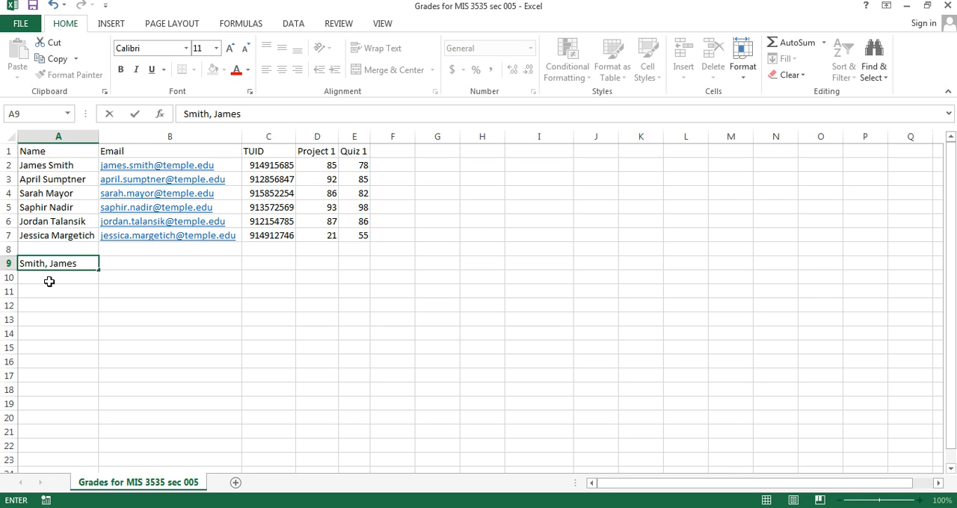
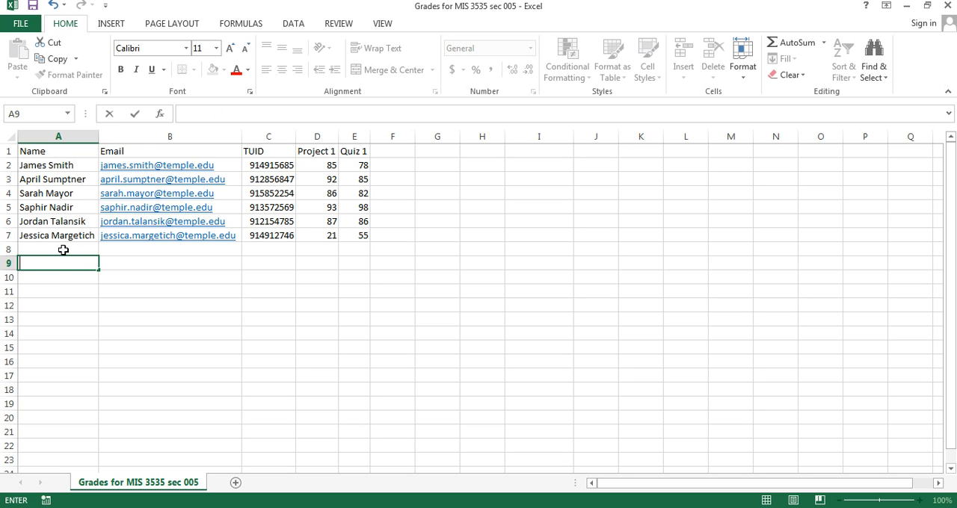
pyautogui.write("'")
pyautogui.write(',')
pyautogui.press('BackSpace')
pyautogui.press('BackSpace')
pyautogui.press('BackSpace')
# Step: Add the header "Homework 1" in cell F1 and widen column F to fit it
pyautogui.click(391, 154)
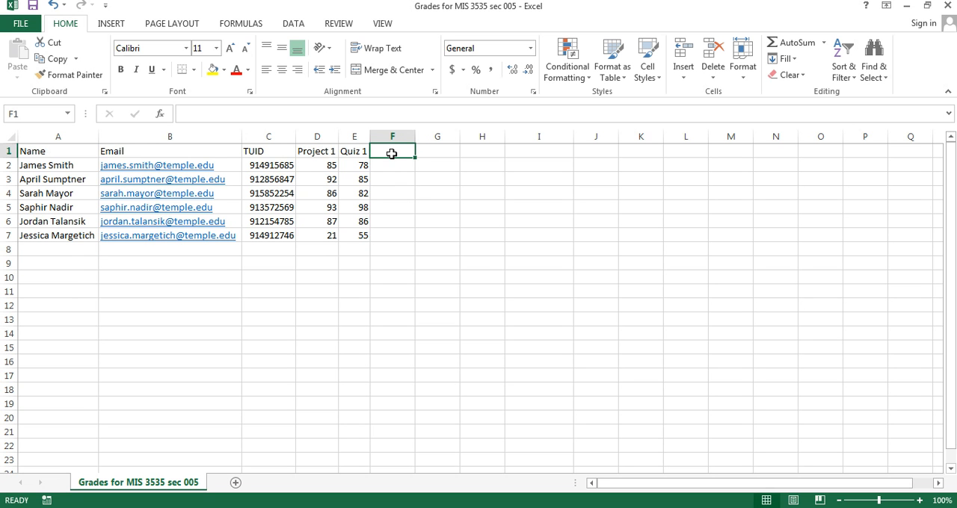
pyautogui.write('Homework 1')
pyautogui.press('Return')
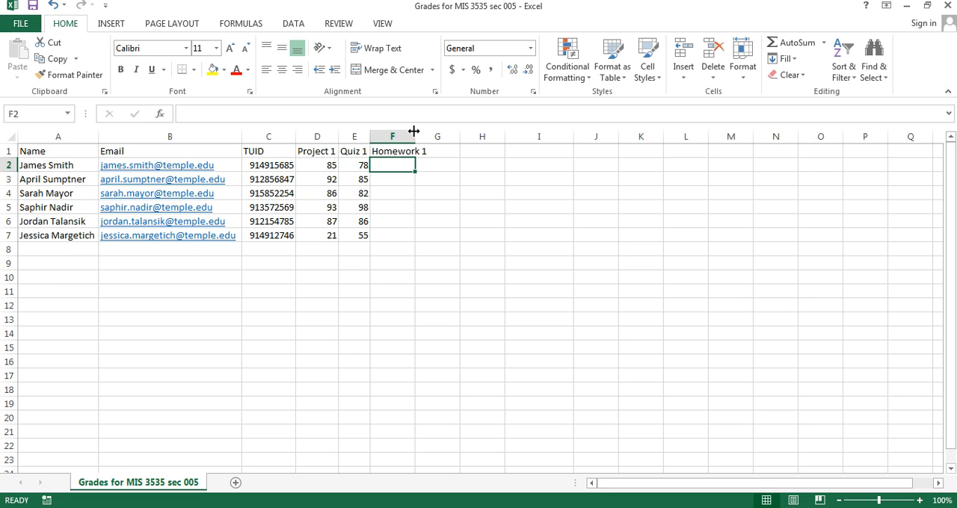
pyautogui.moveTo(414, 131); pyautogui.dragTo(435, 136)
# Step: Fill in the Homework 1 grades in F2 to F7 with 57, 65, 63, 85, 21 and 5
pyautogui.write('578')
pyautogui.press('BackSpace')
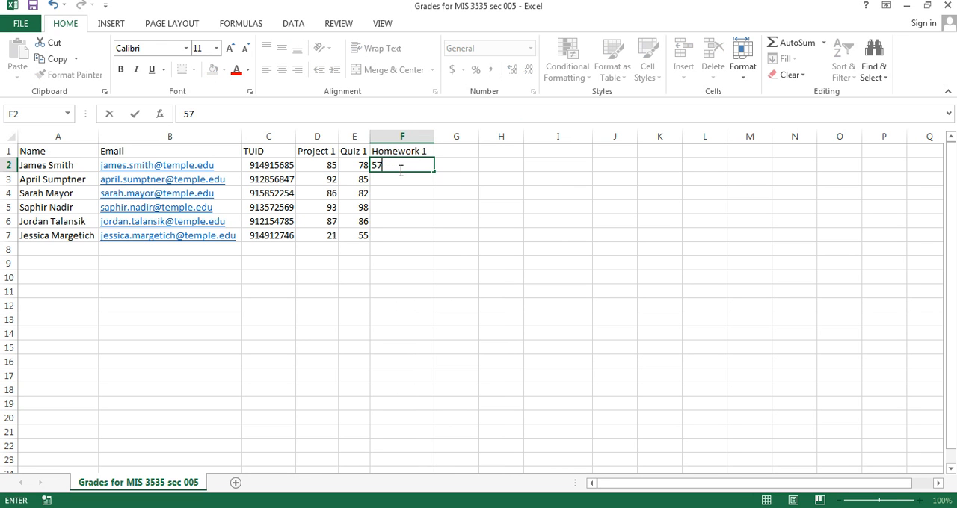
pyautogui.press('Tab')
pyautogui.press('Down')
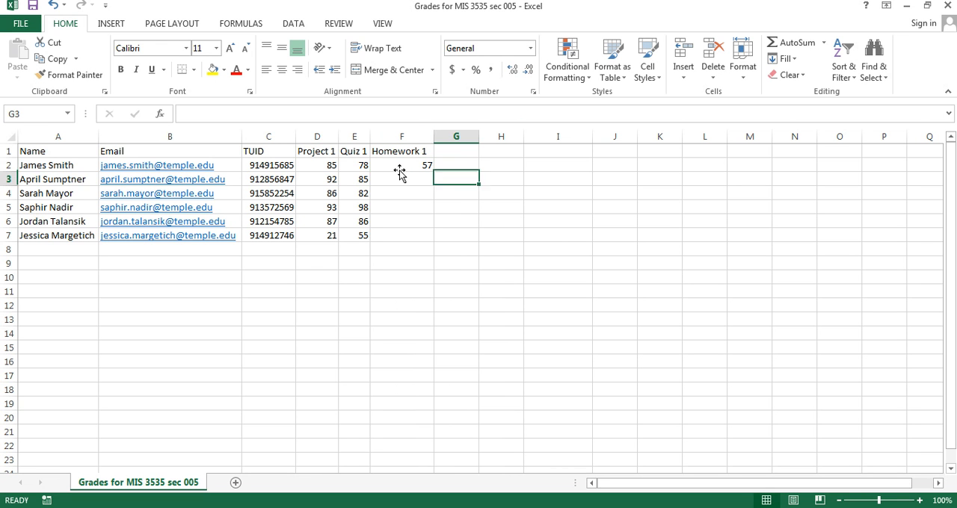
pyautogui.press('Left')
pyautogui.write('65')
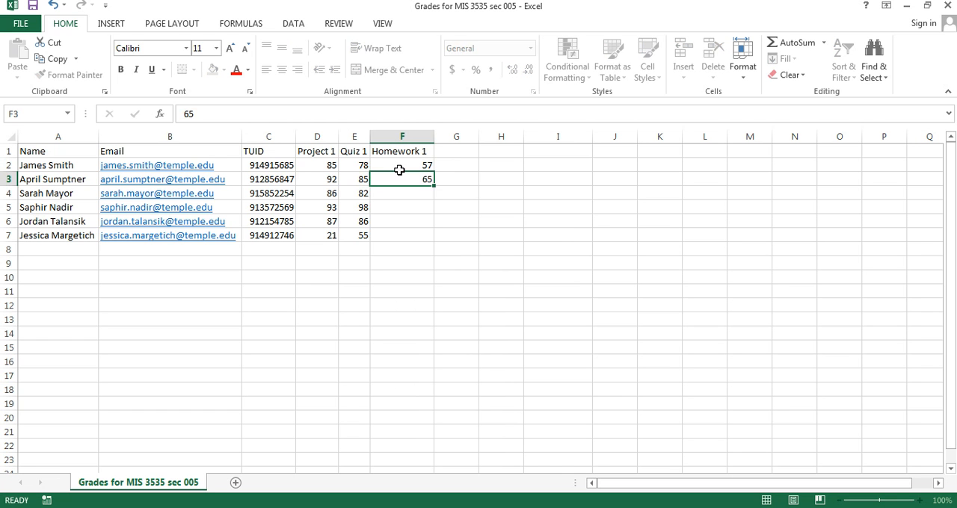
pyautogui.press('Return')
pyautogui.write('63')
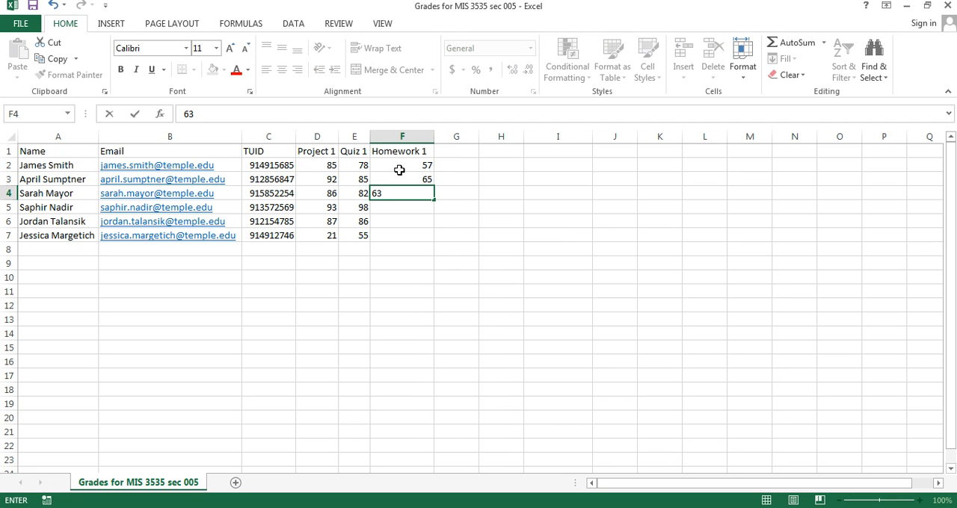
pyautogui.press('Return')
pyautogui.write('85')
pyautogui.press('Return')
pyautogui.write('21')
pyautogui.press('Return')
pyautogui.write('5')
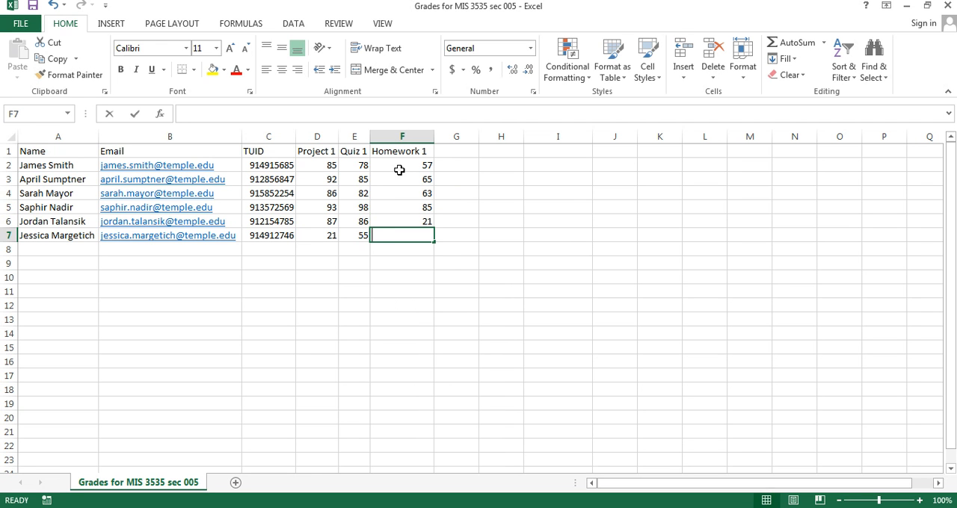
pyautogui.press('Return')
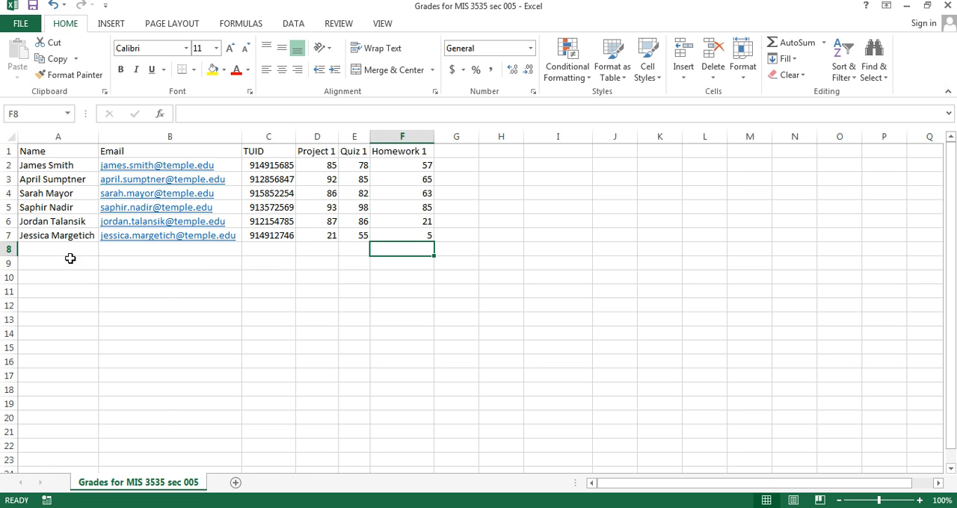
# Step: Examine the last student's entries in row 7, from the name and email across to the Homework 1 grade
pyautogui.click(49, 238)
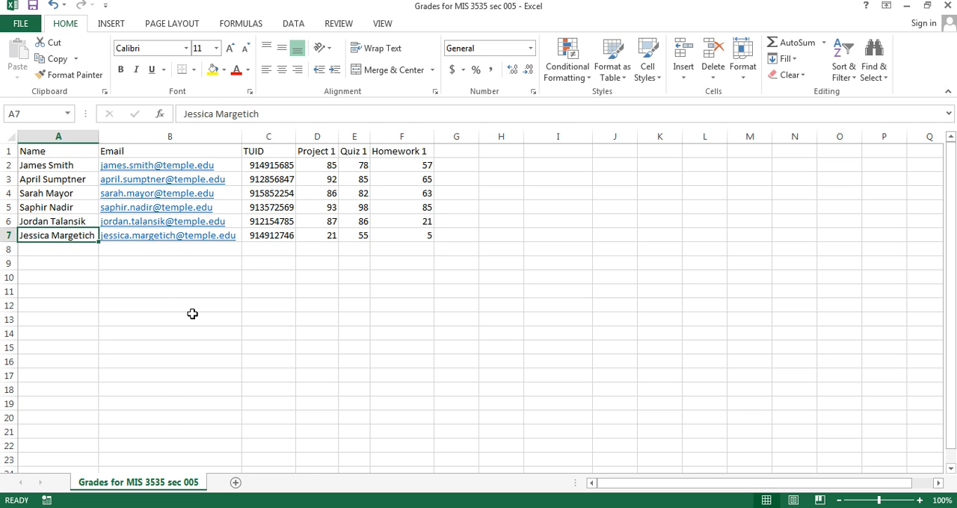
pyautogui.press('Right')
pyautogui.press('Right')
pyautogui.press('Right')
pyautogui.press('Right')
pyautogui.press('Right')
pyautogui.press('Right')
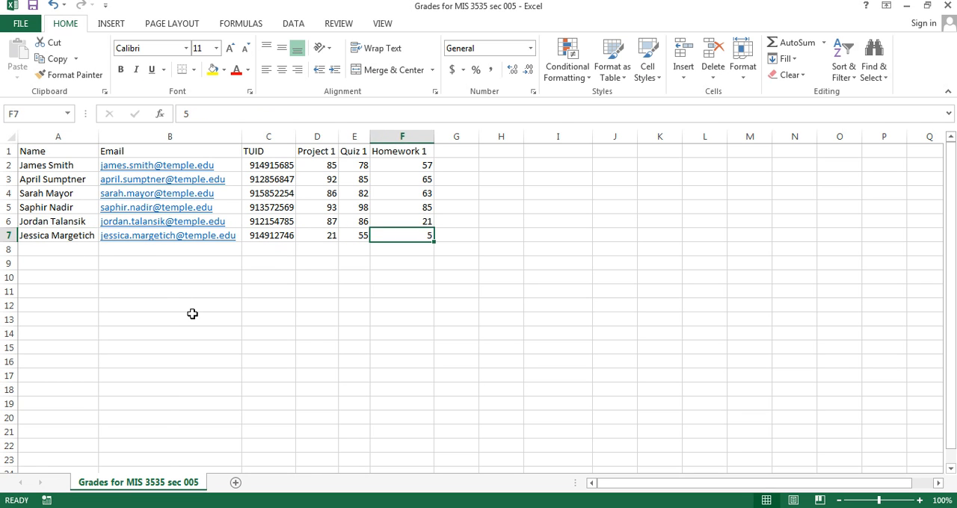
pyautogui.press('Left')
pyautogui.press('Left')
pyautogui.press('Left')
pyautogui.press('Right')
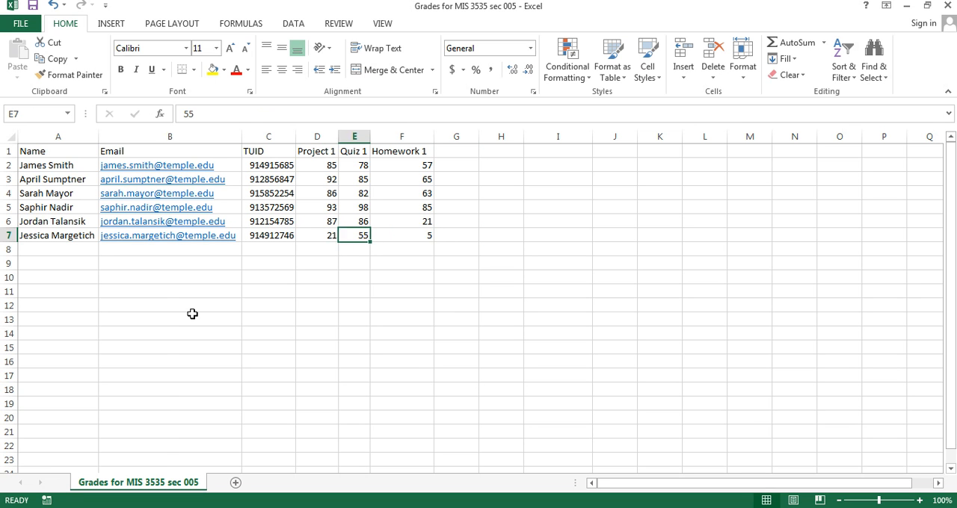
pyautogui.press('Right')
pyautogui.press('Left')
pyautogui.press('Left')
pyautogui.press('Left')
pyautogui.press('Left')
pyautogui.press('Left')
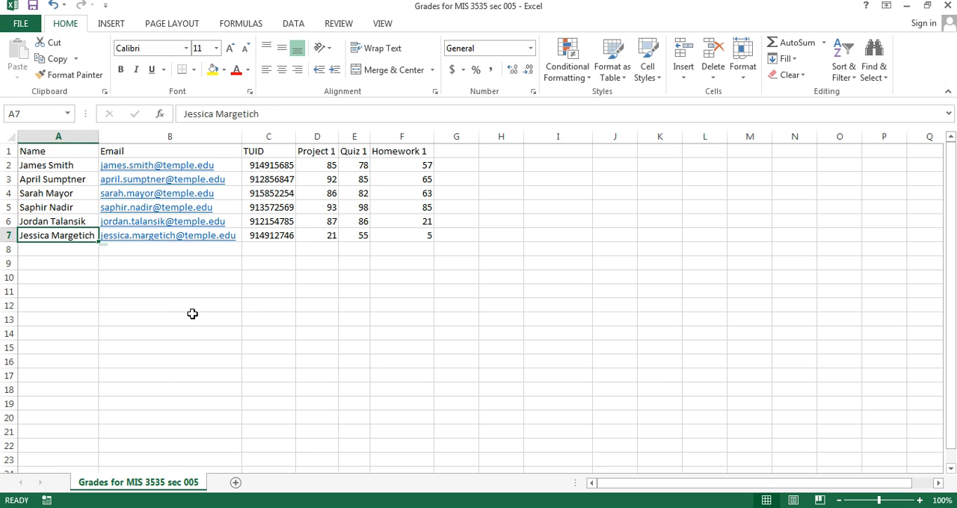
pyautogui.press('Right')
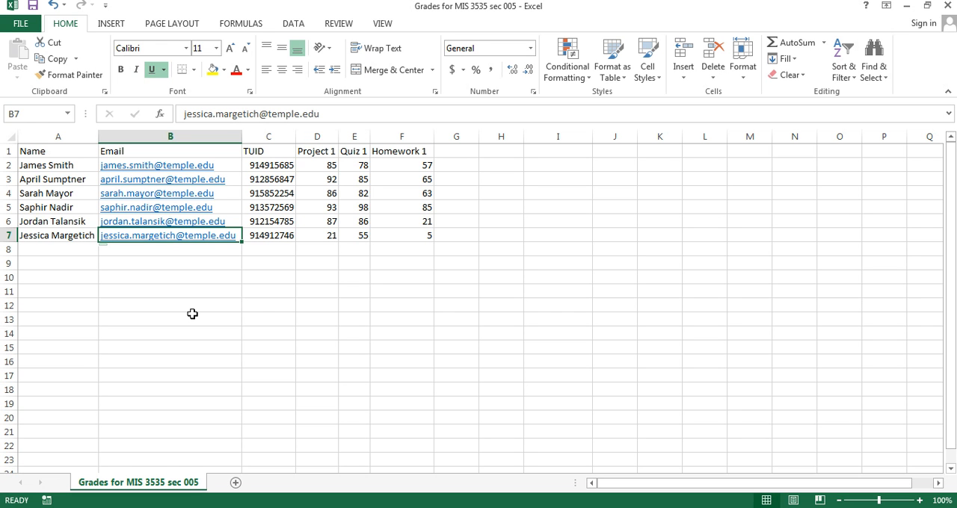
# Step: Save the workbook in the Lab Management folder as Grades for MIS 3535 sec 005 in CSV (Comma delimited) format, keeping that format
pyautogui.click(21, 23)
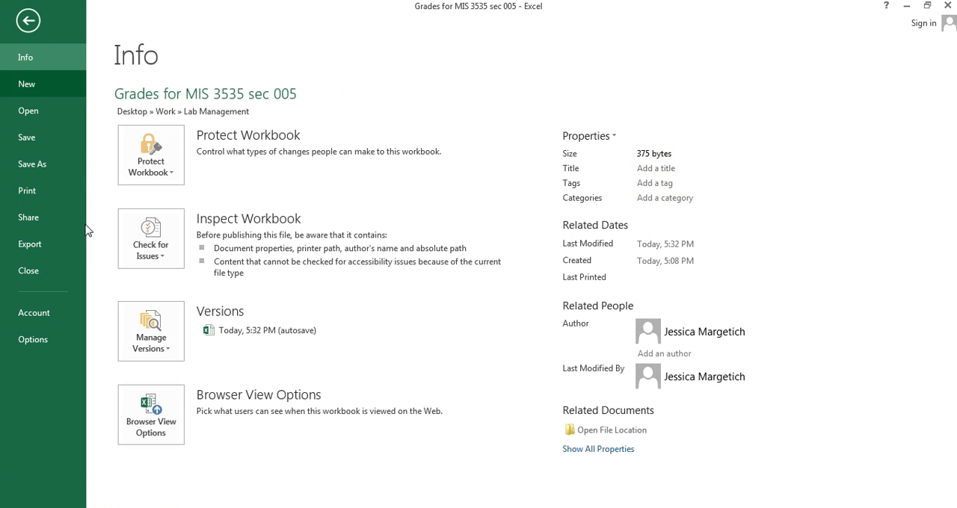
pyautogui.click(38, 166)
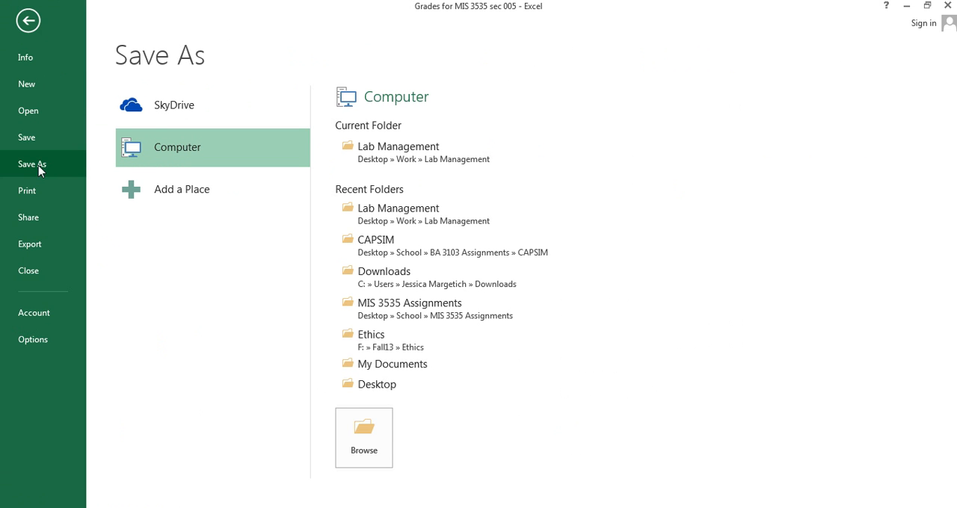
pyautogui.click(352, 463)
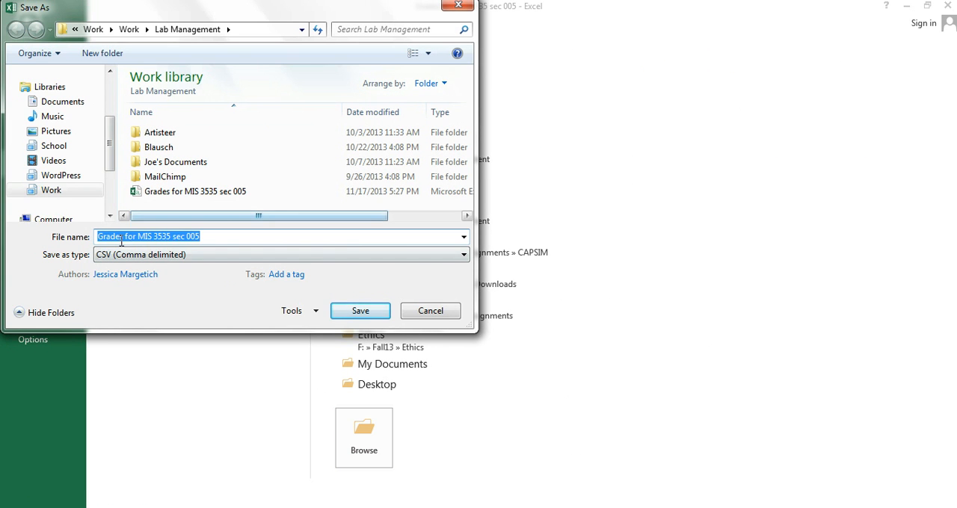
pyautogui.click(240, 259)
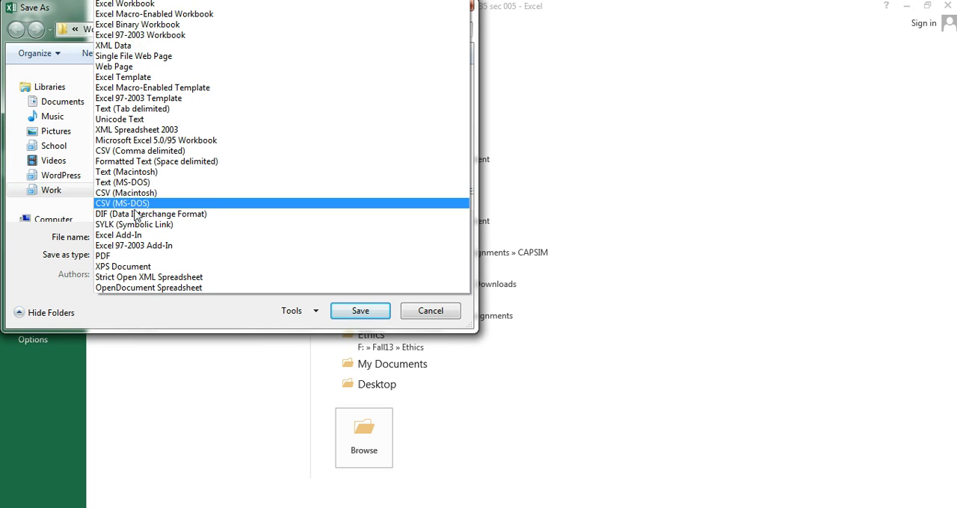
pyautogui.click(128, 157)
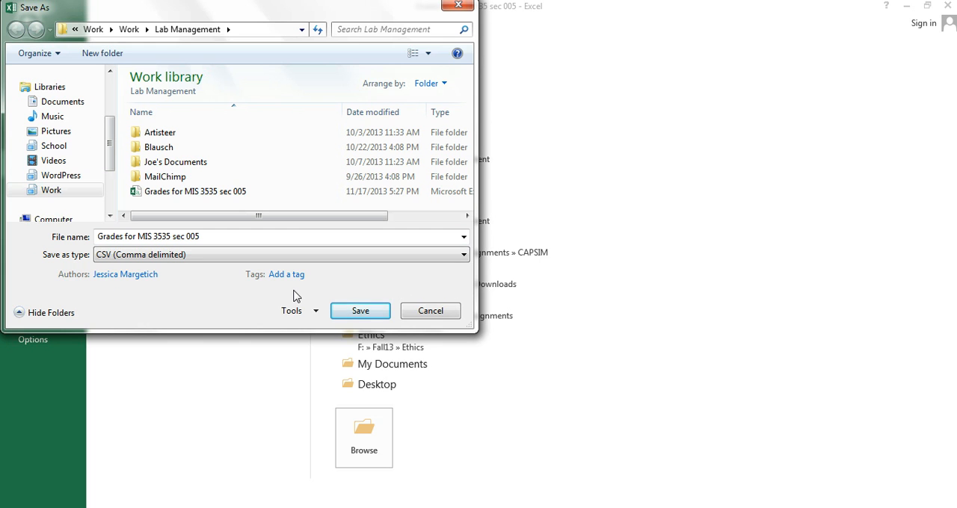
pyautogui.click(362, 314)
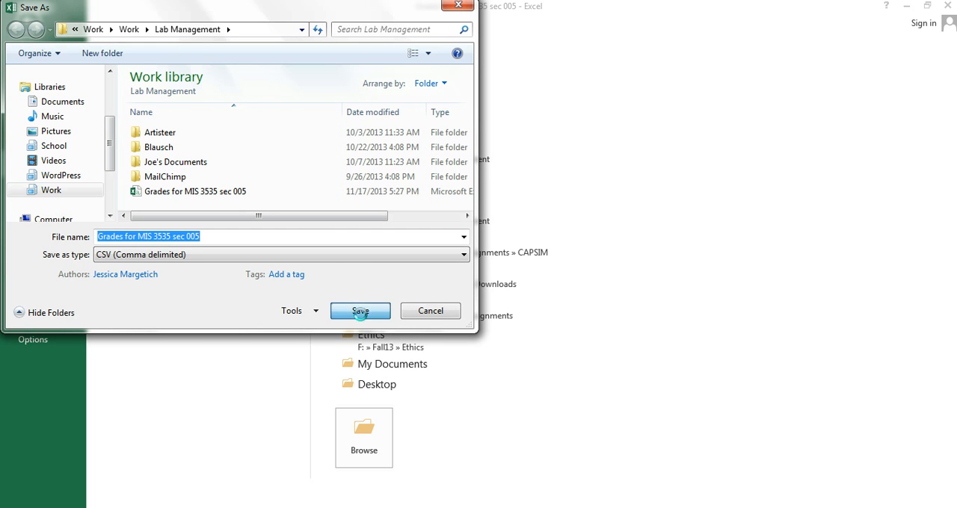
pyautogui.click(520, 263)
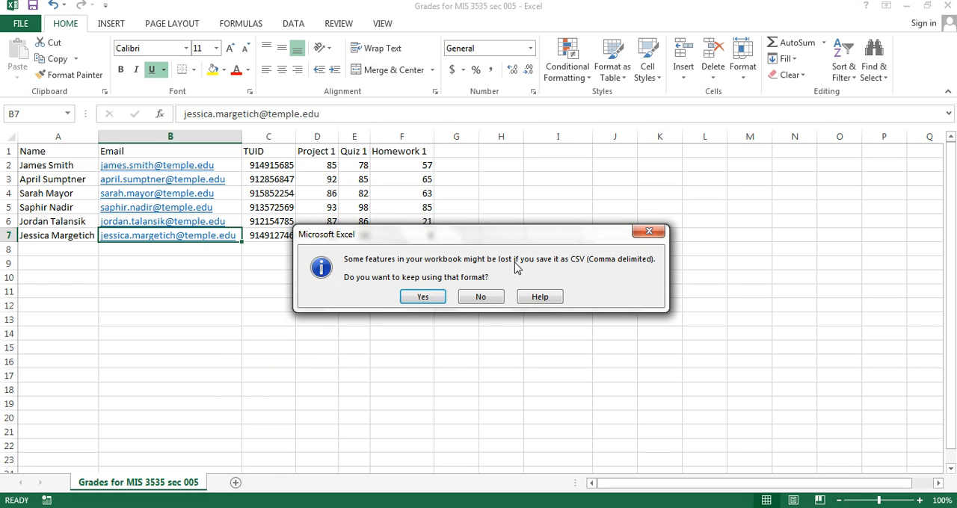
pyautogui.click(423, 298)
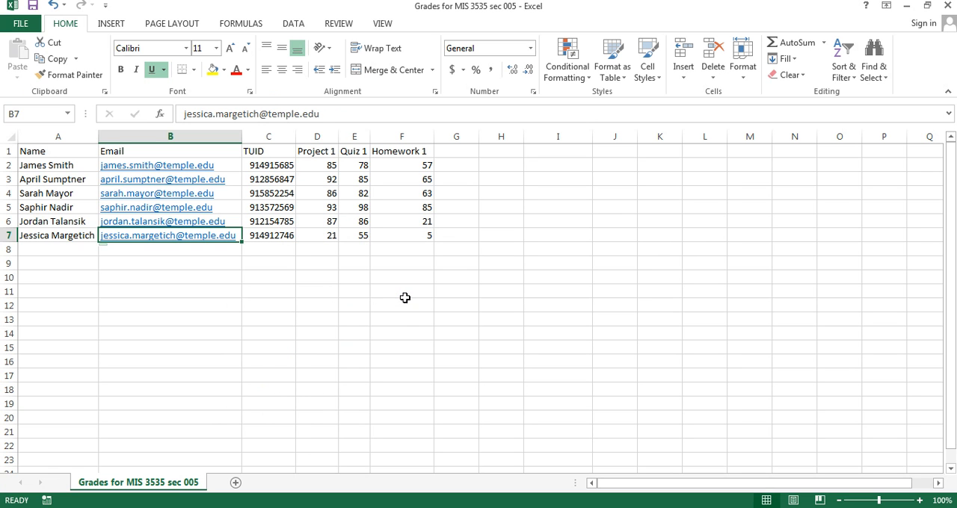
# Step: Examine the column headers in row 1 from Name across to Quiz 1
pyautogui.click(34, 153)
pyautogui.press('Right')
pyautogui.press('Right')
pyautogui.press('Right')
pyautogui.press('Right')
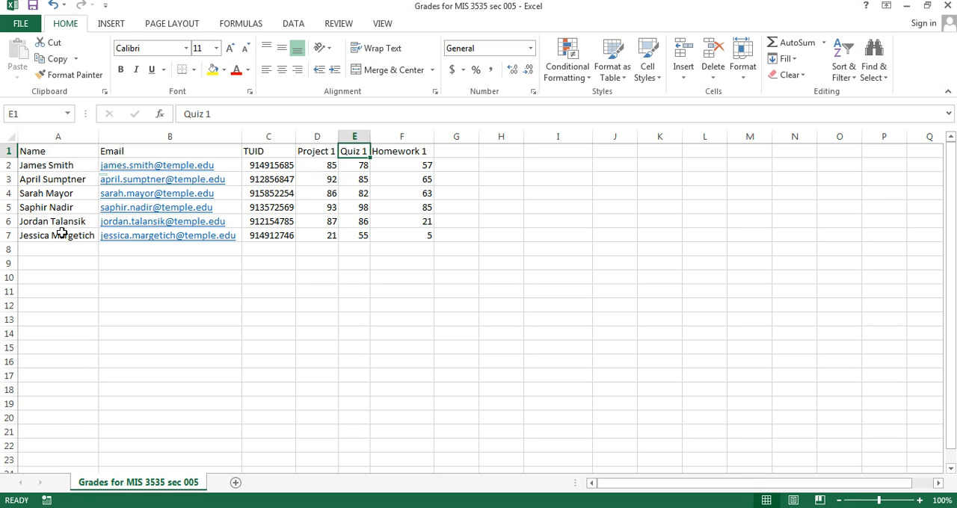
# Step: Insert two blank rows above the header row and enter the title "Grades for MIS 3535" in A1
pyautogui.click(8, 151)
pyautogui.rightClick(9, 152)
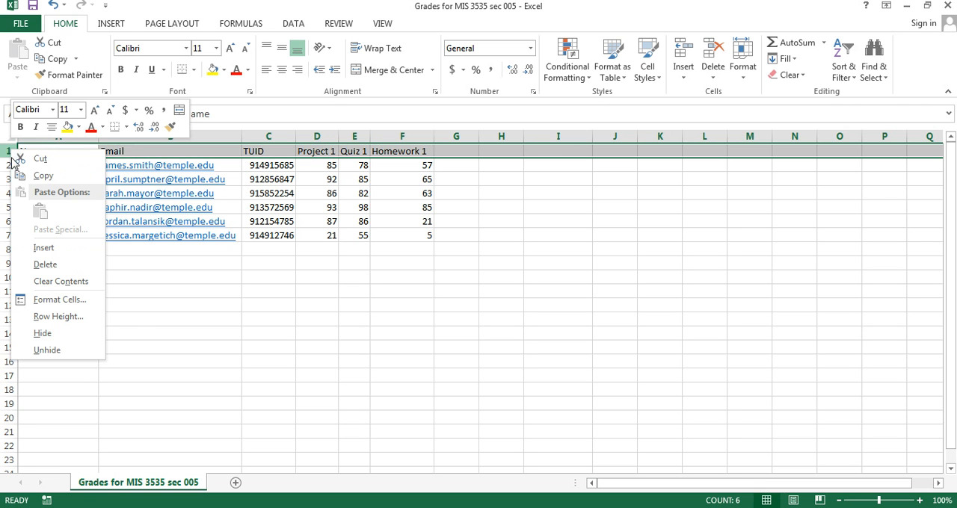
pyautogui.click(43, 247)
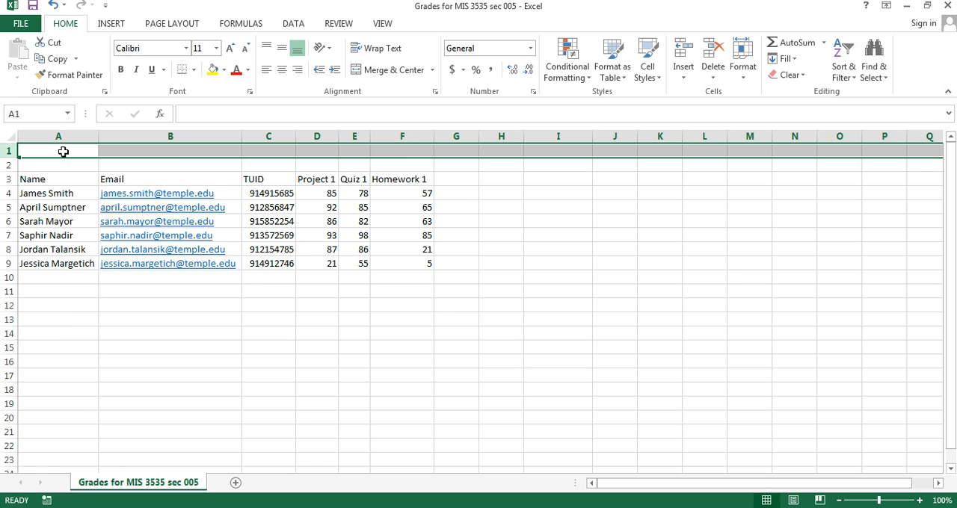
pyautogui.click(64, 152)
pyautogui.write('Grades for')
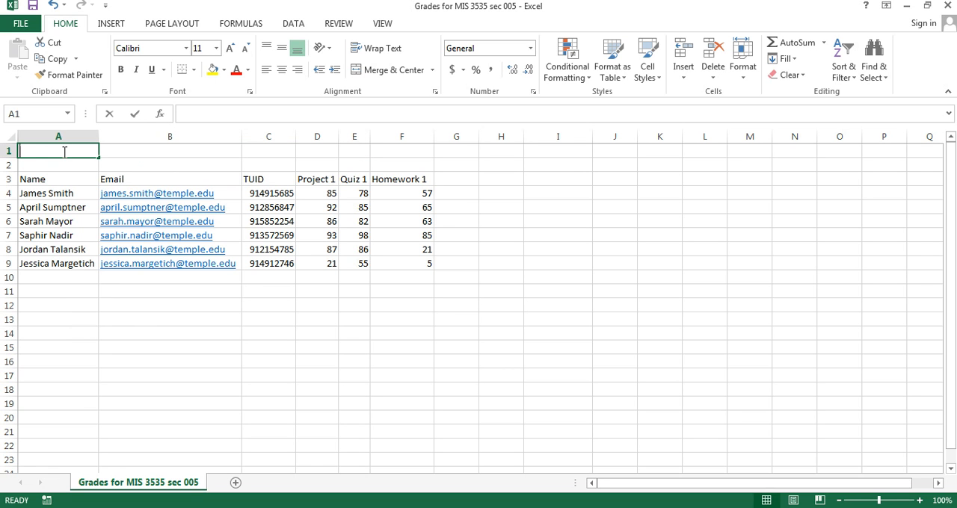
pyautogui.write(' MIS 3')
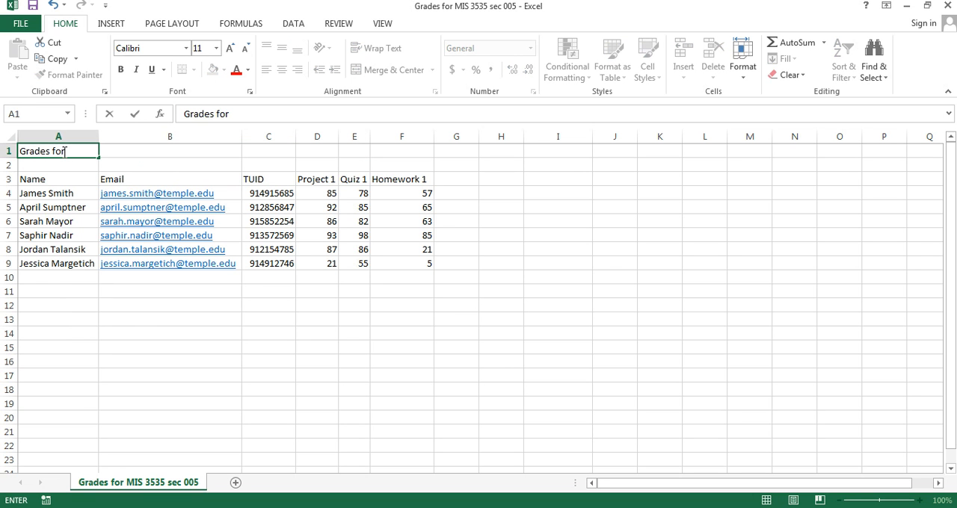
pyautogui.write('535')
pyautogui.click(125, 166)
# Step: Merge and center the title across A1:F1 and set its font size to 18
pyautogui.moveTo(84, 152); pyautogui.dragTo(399, 151)
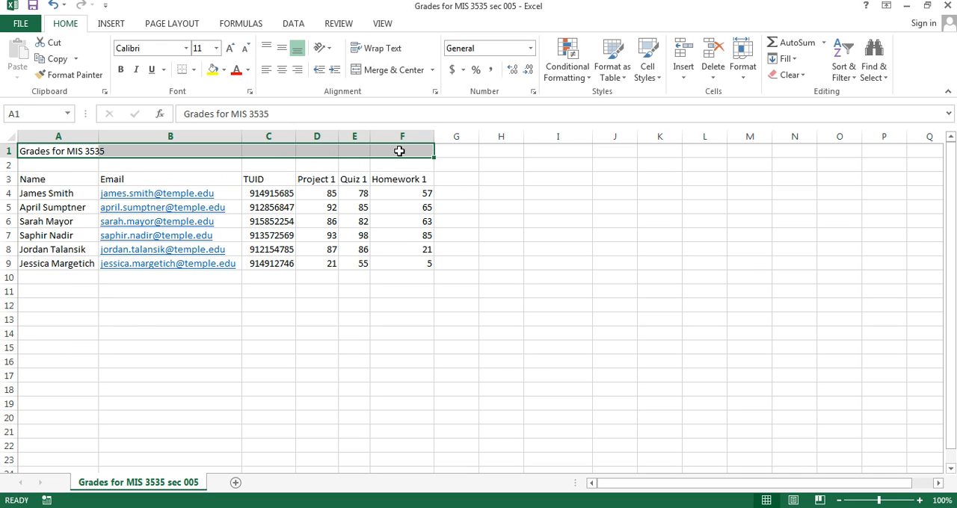
pyautogui.click(365, 71)
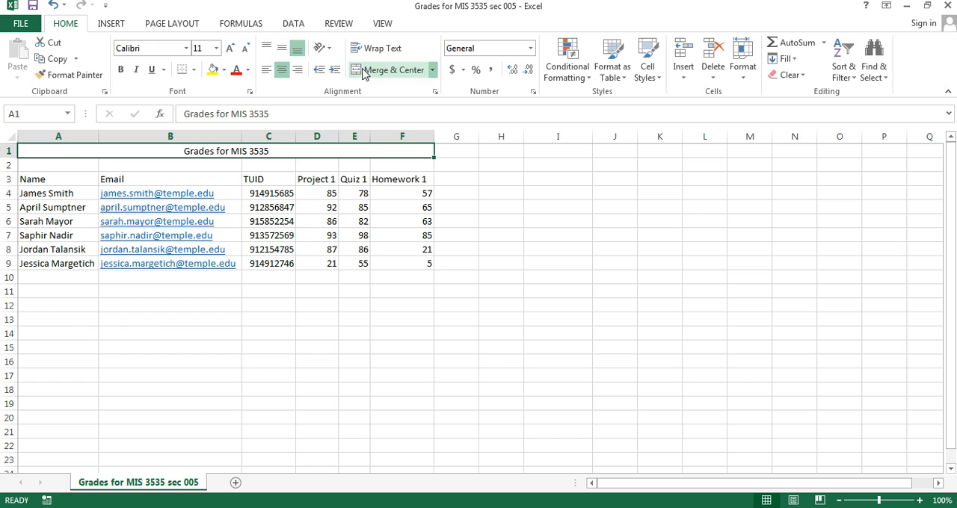
pyautogui.click(217, 47)
pyautogui.click(203, 158)
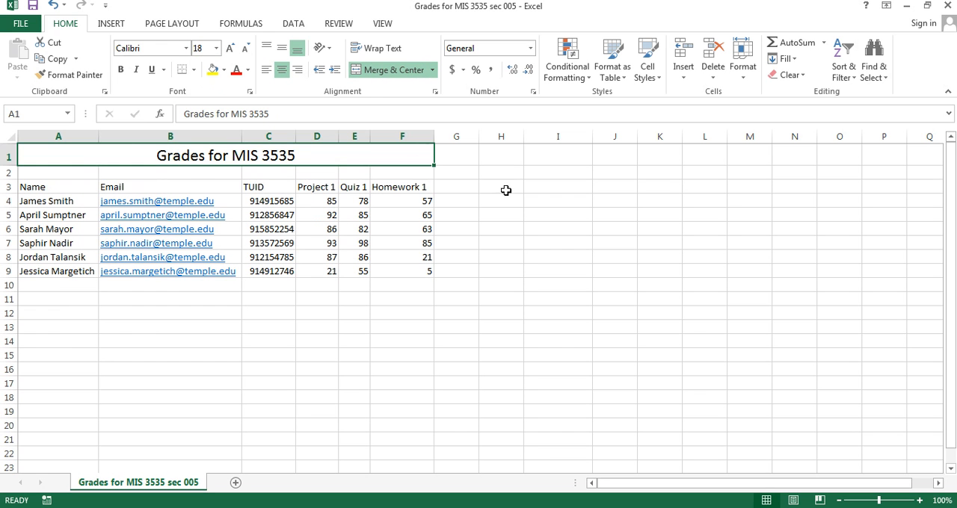
pyautogui.click(528, 210)
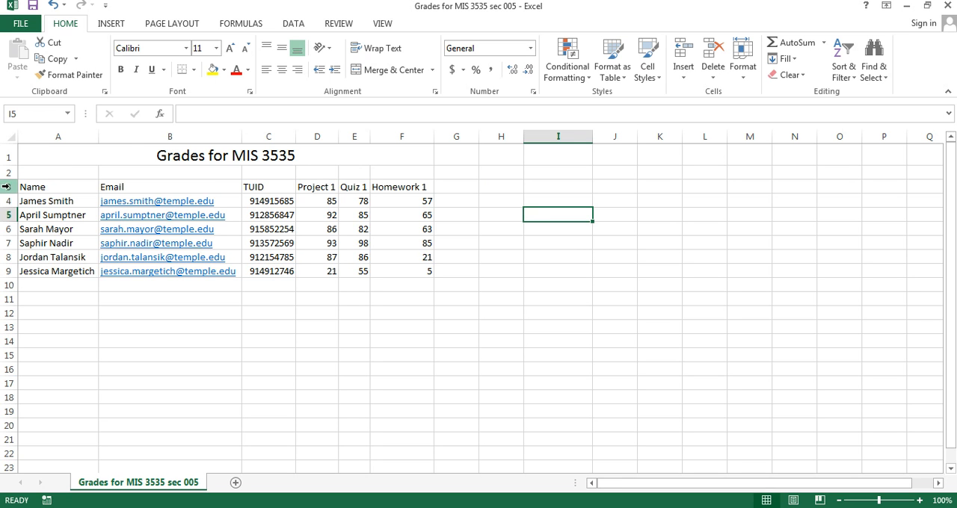
# Step: Undo the title's font size, merge and text along with the two inserted rows
pyautogui.hotkey('ctrl', 'z')
pyautogui.hotkey('ctrl', 'z')
pyautogui.hotkey('ctrl', 'z')
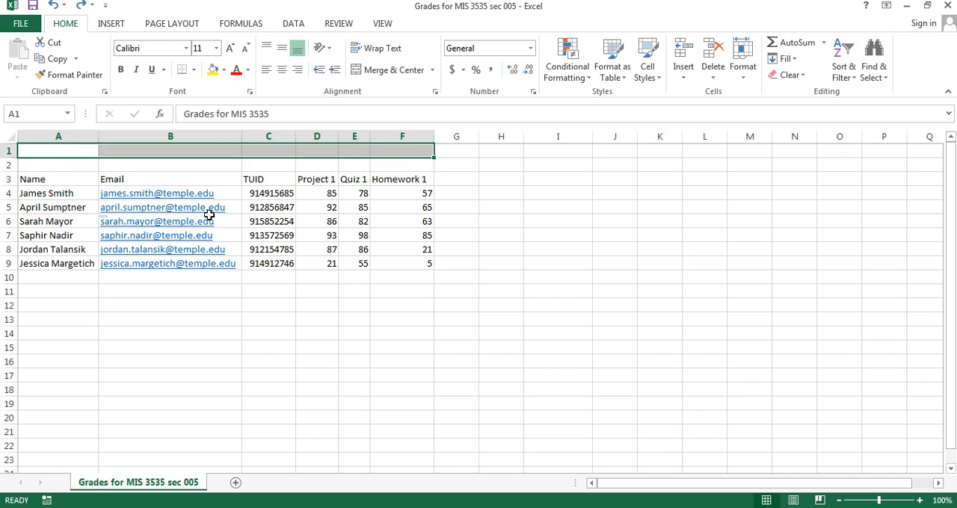
pyautogui.hotkey('ctrl', 'z')
pyautogui.hotkey('ctrl', 'z')
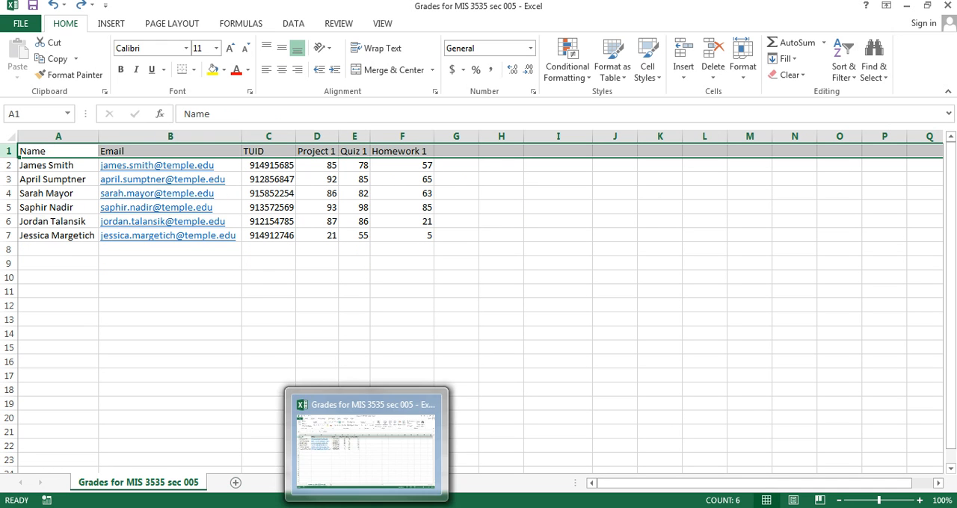
# Step: Switch to the Gradebook page in Chrome and select MIS 3535 - 005 - Leading Global Digital Projects under Upload Grades
pyautogui.click(366, 507)
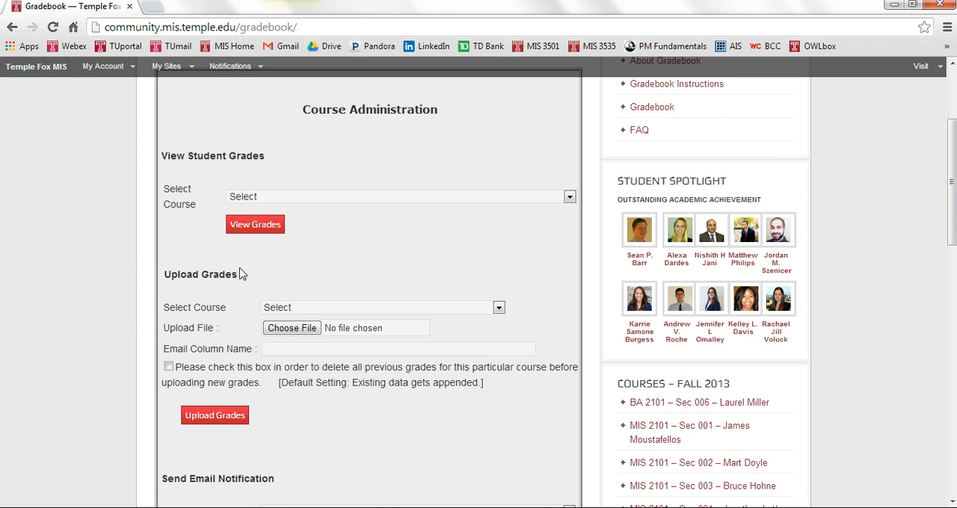
pyautogui.click(302, 308)
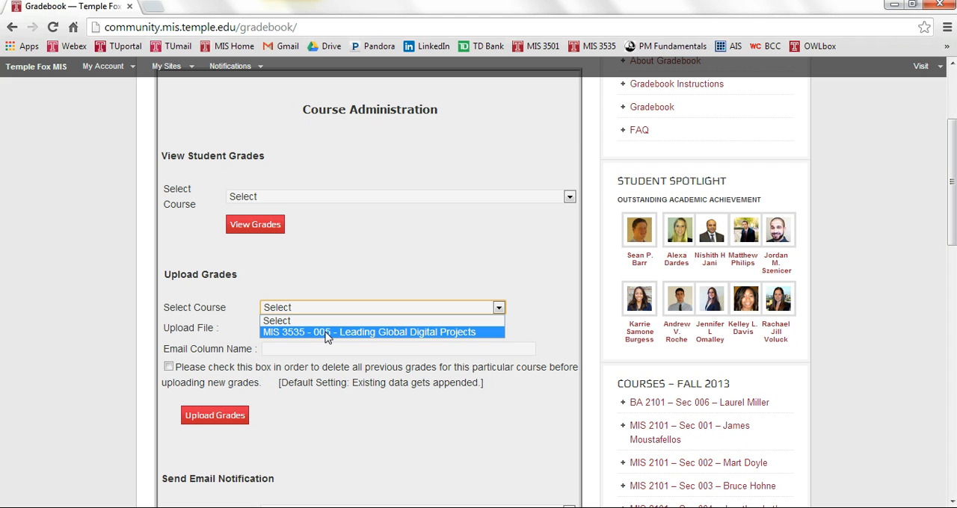
pyautogui.click(326, 333)
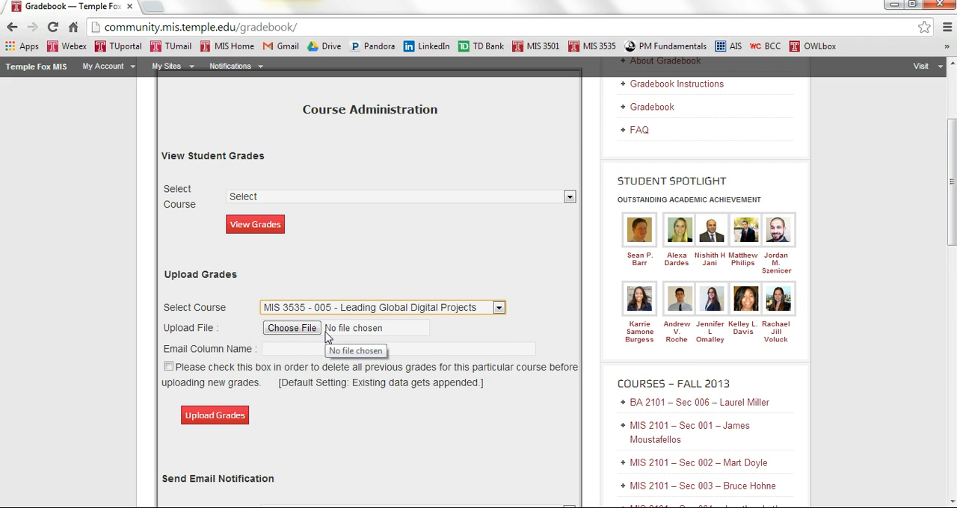
# Step: Attach the comma-separated values file Grades for MIS 3535 sec 005 from the Lab Management folder as the upload file
pyautogui.click(282, 329)
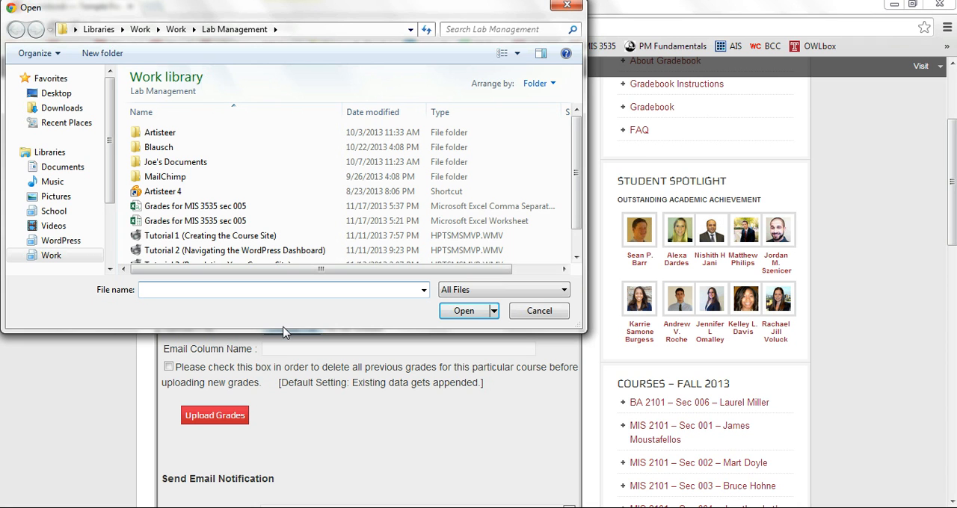
pyautogui.click(212, 207)
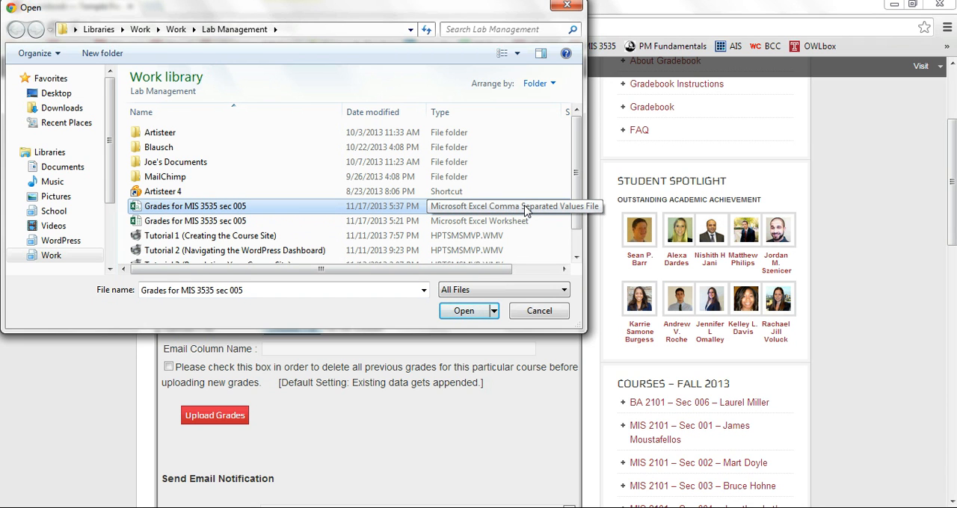
pyautogui.click(461, 313)
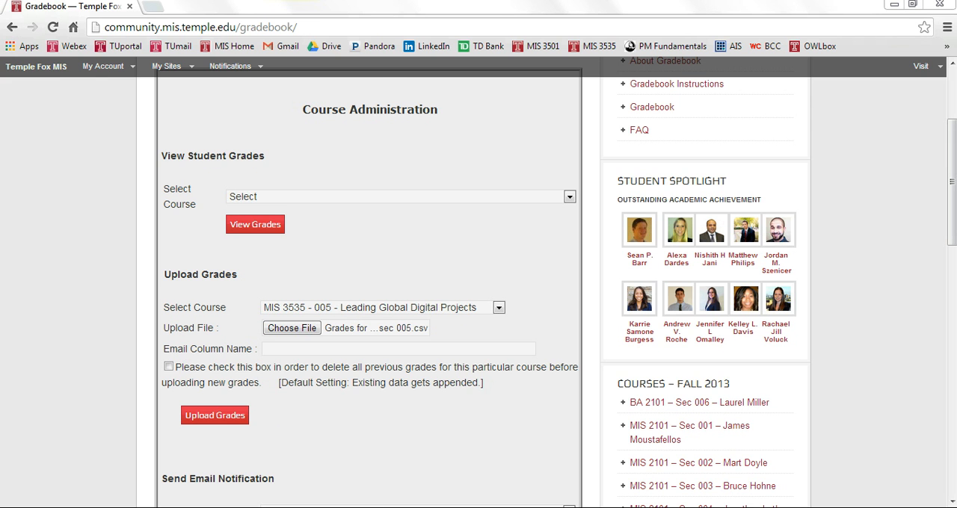
# Step: Copy the Email header from B1 of the Excel sheet into the upload form's Email Column Name in Chrome
pyautogui.hotkey('alt', 'Tab')
pyautogui.click(211, 274)
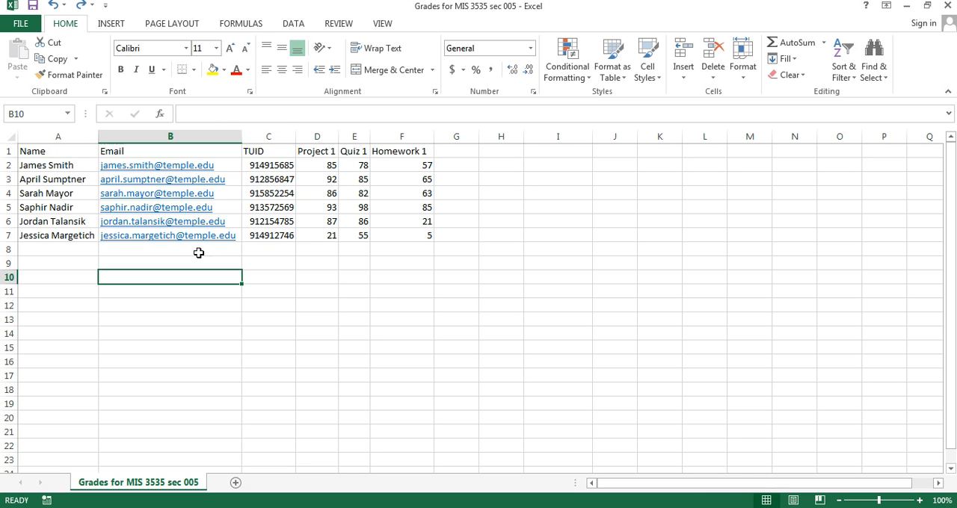
pyautogui.click(124, 153)
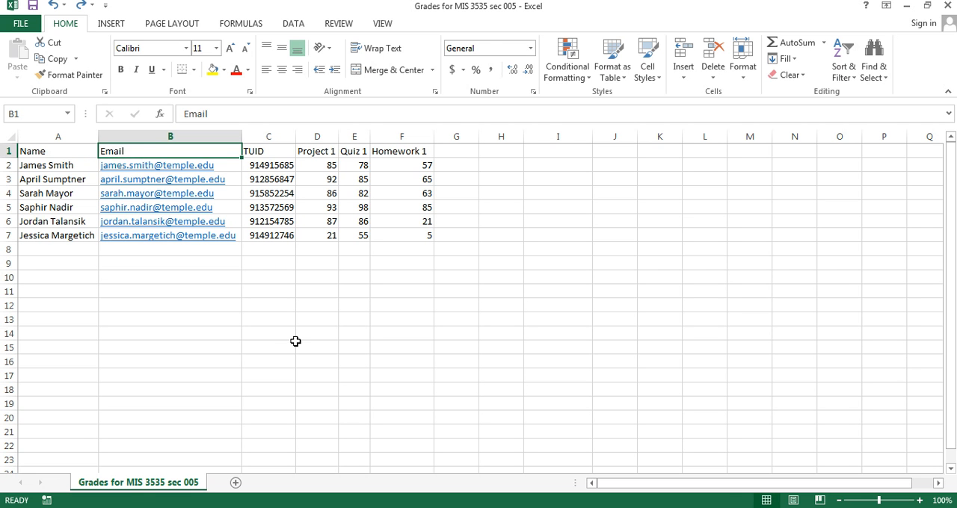
pyautogui.hotkey('ctrl', 'c')
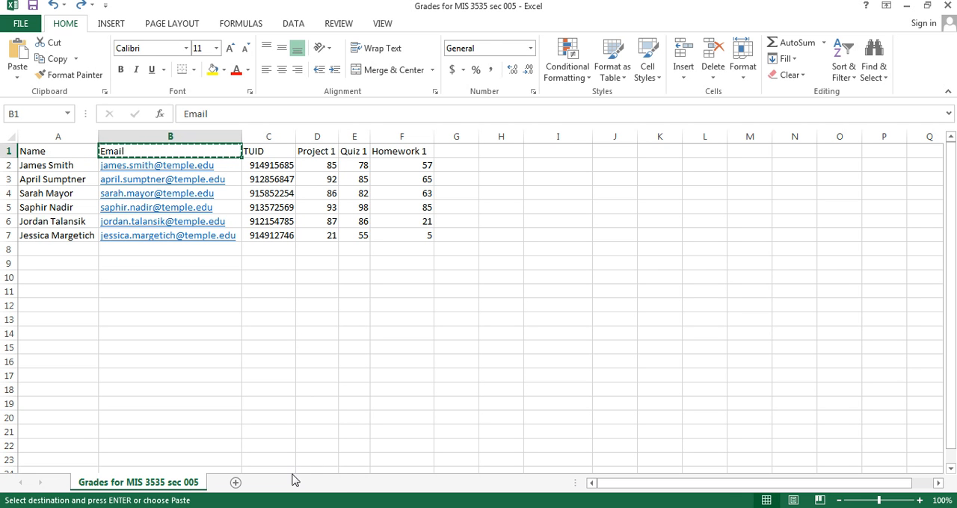
pyautogui.hotkey('alt', 'Tab')
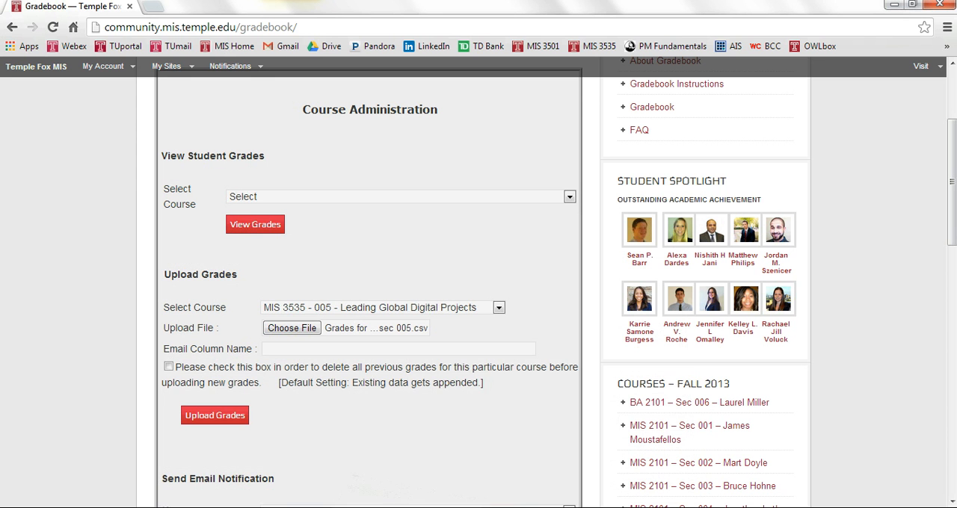
pyautogui.click(352, 347)
pyautogui.hotkey('ctrl', 'v')
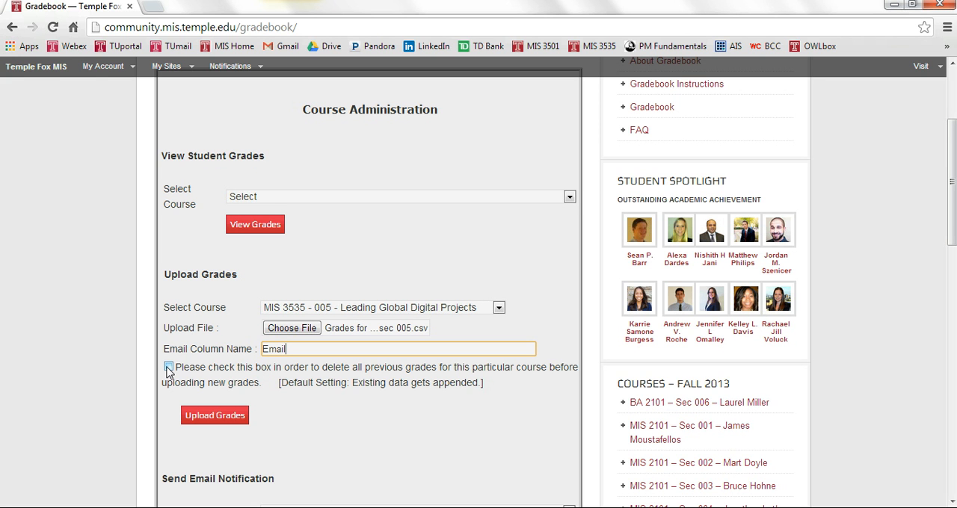
# Step: Enable deleting all previous grades for this course and upload the grades
pyautogui.click(321, 507)
pyautogui.click(170, 369)
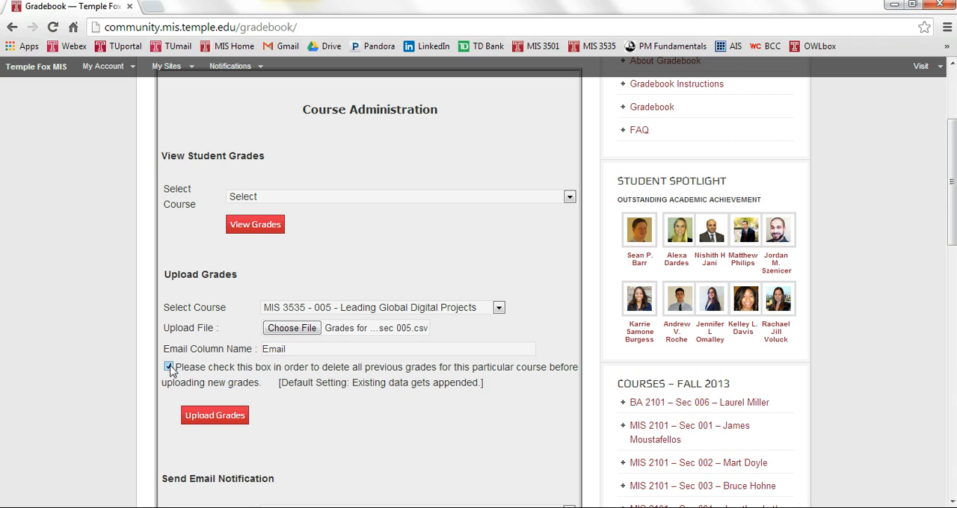
pyautogui.click(200, 425)
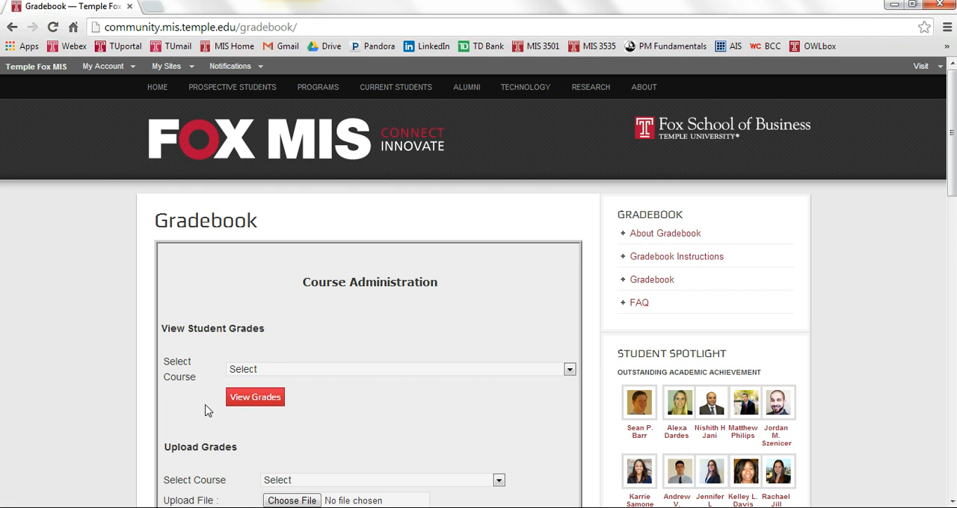
# Step: Display the student grades for Fall 2013 - MIS 3535 - 005 - Leading Global Digital Projects and review the uploaded table
pyautogui.click(274, 372)
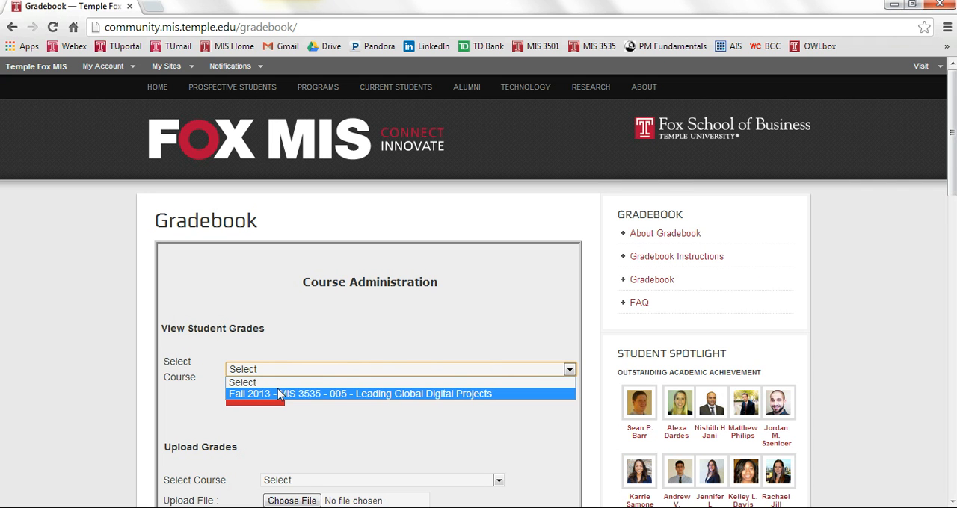
pyautogui.click(277, 389)
pyautogui.click(261, 397)
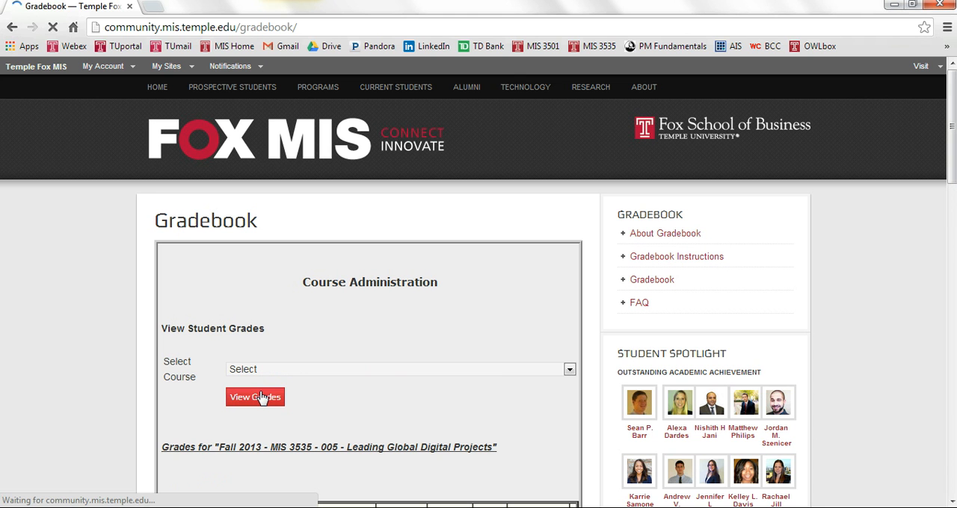
pyautogui.scroll(-3, 263, 400)
pyautogui.scroll(-1, 262, 397)
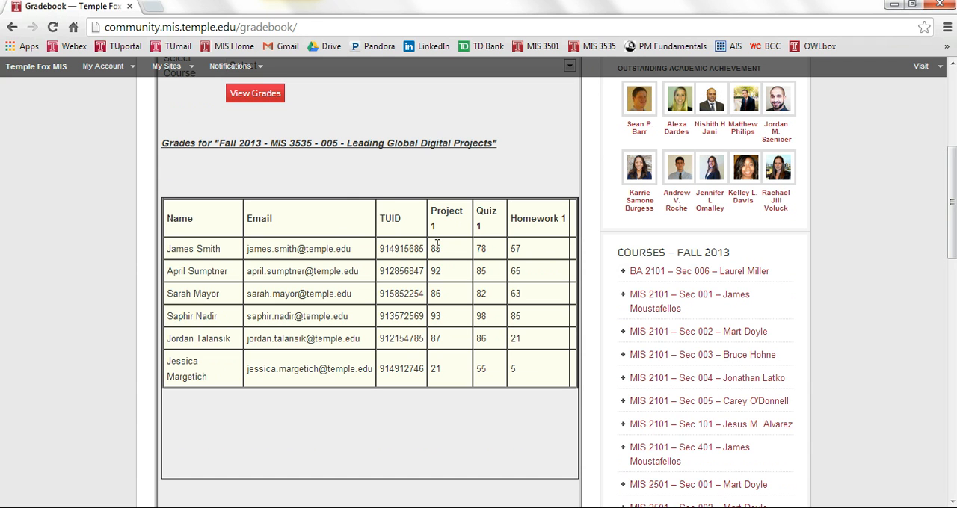
pyautogui.scroll(-4, 497, 250)
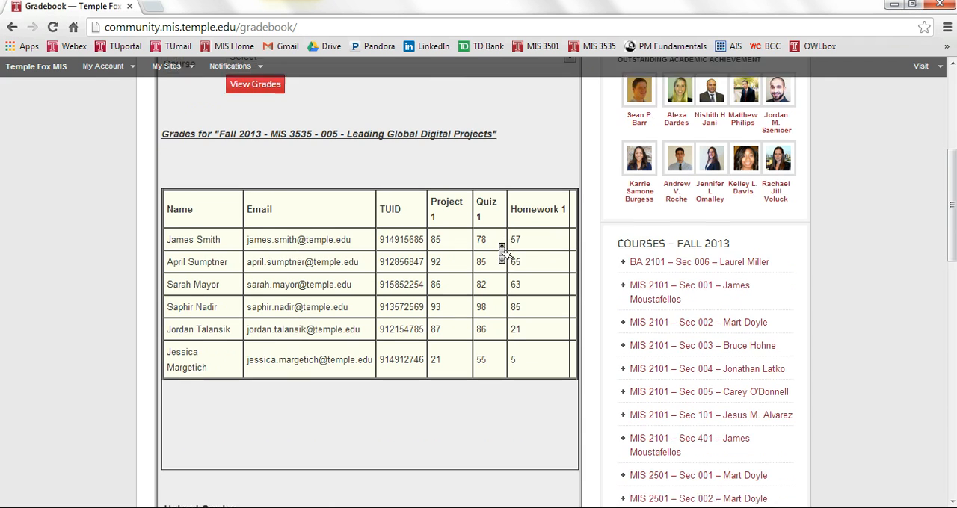
# Step: Set the email notification's course to Fall 2013 - MIS 3535 - 005 and its email column name to Email, keeping the subject Gradebook
pyautogui.scroll(-2, 502, 255)
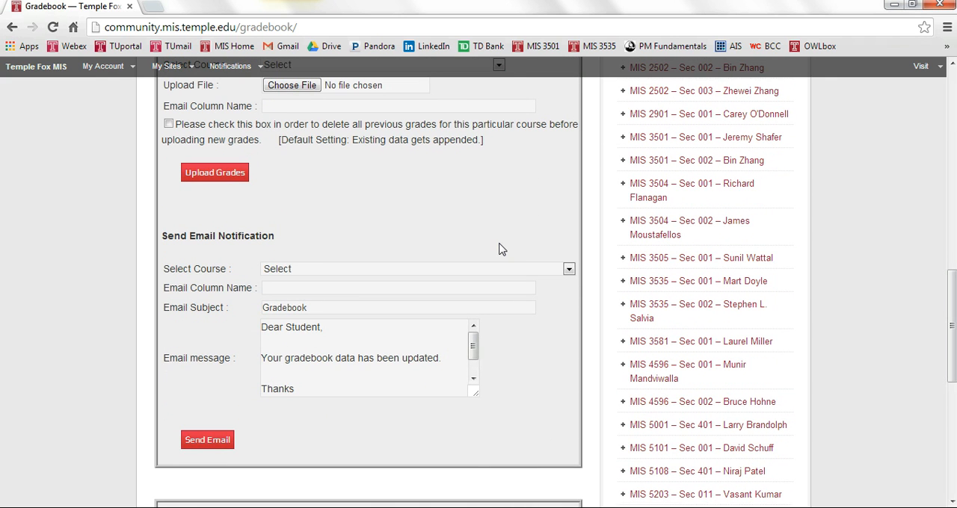
pyautogui.click(430, 272)
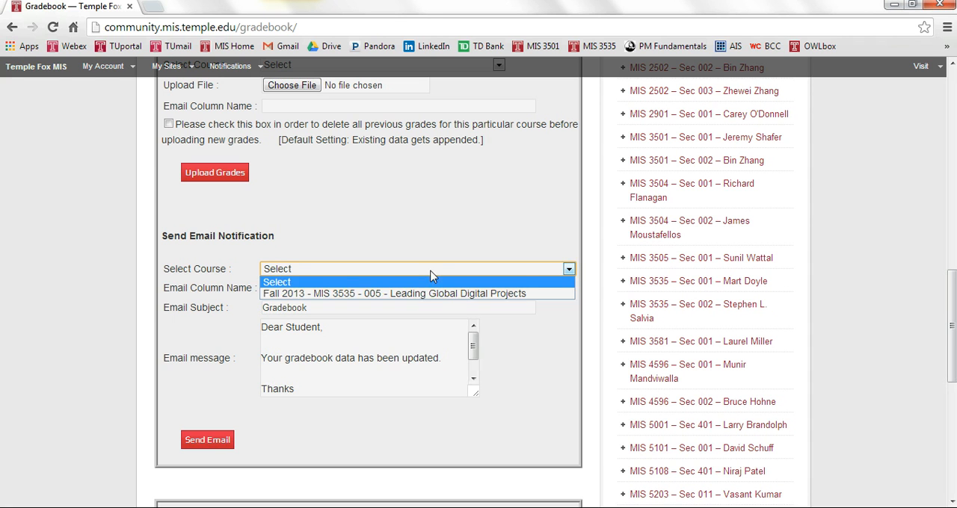
pyautogui.click(438, 294)
pyautogui.click(430, 289)
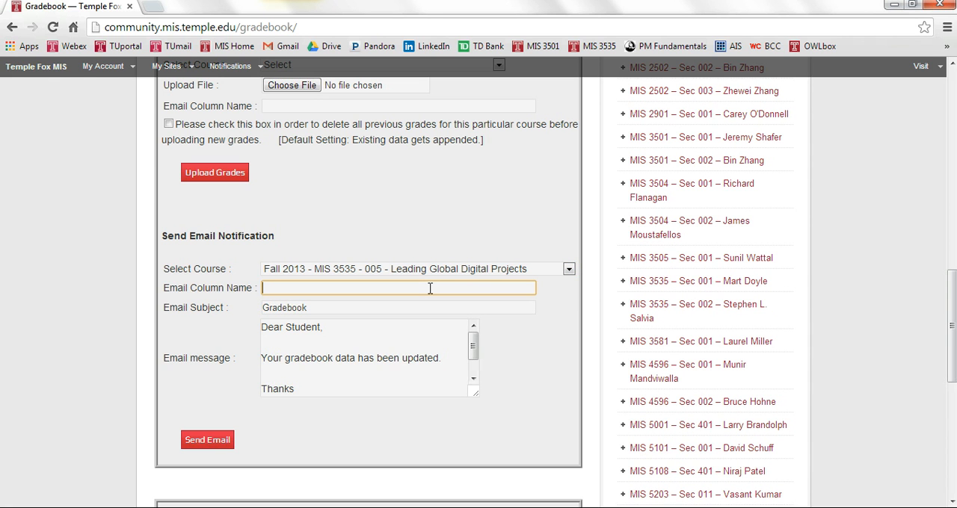
pyautogui.write('Email')
pyautogui.click(322, 308)
pyautogui.doubleClick(322, 308)
pyautogui.click(322, 309)
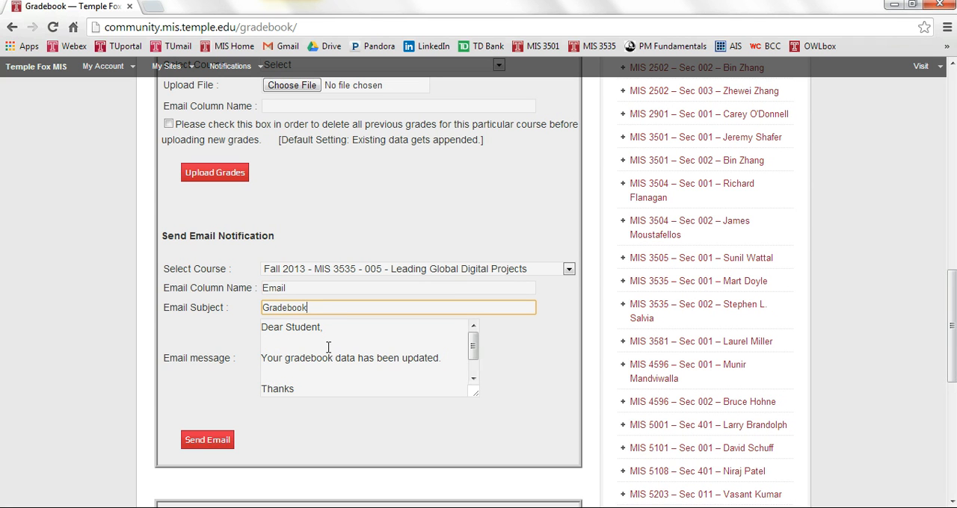
# Step: Add the sentence "It now includes your Homework 1 grades!" after "Your gradebook data has been updated." in the notification's email message
pyautogui.click(448, 358)
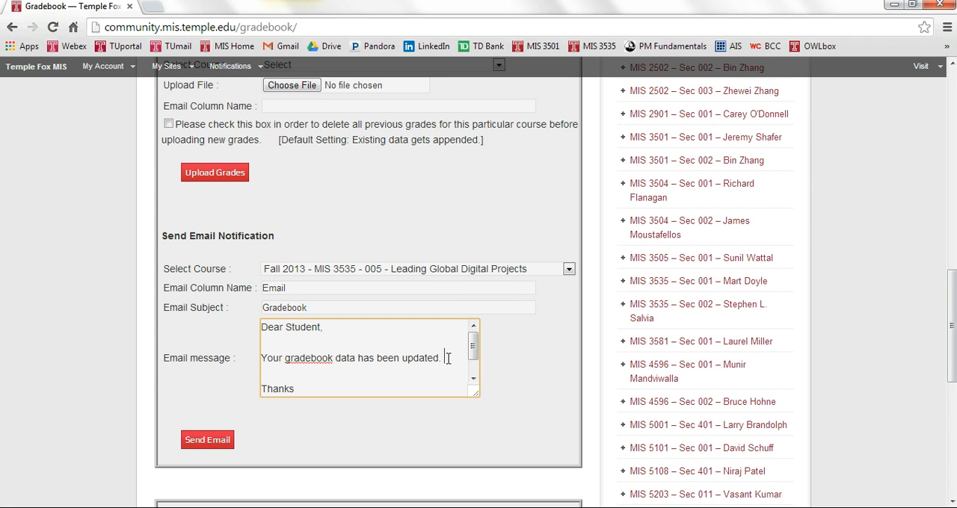
pyautogui.write('It now inc')
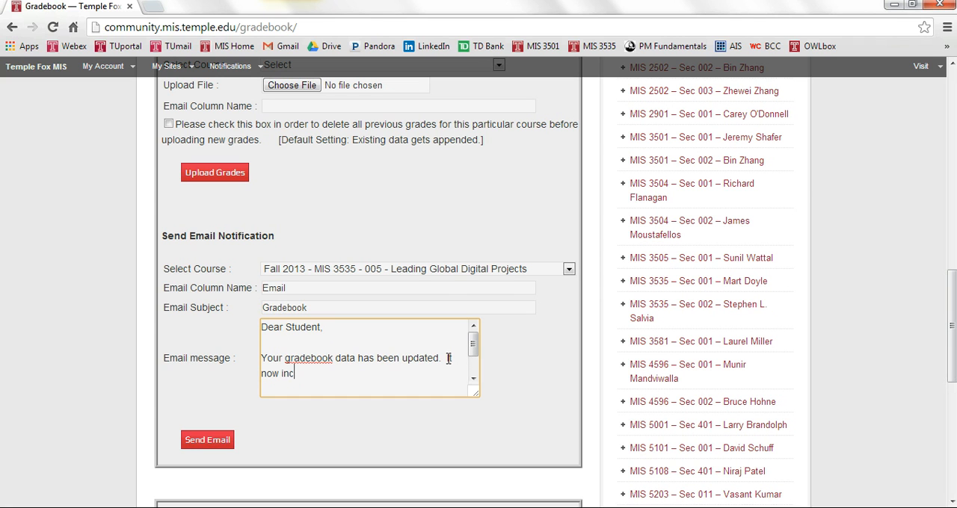
pyautogui.write('ludes ')
pyautogui.write('your Homewo')
pyautogui.write('r')
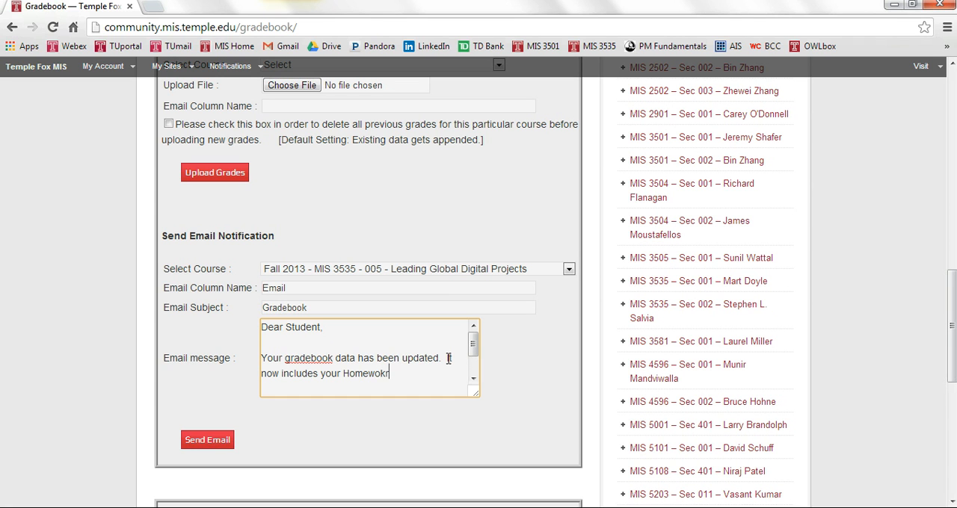
pyautogui.write('k 1 grades!')
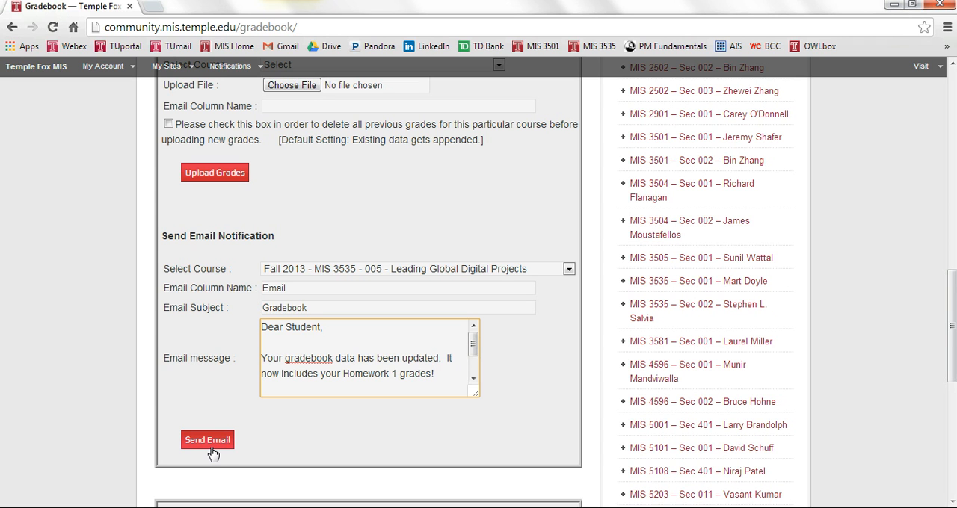
# Step: Examine the grade sheet in Excel and the Gradebook page's View Your Grades, Upload Grades and Send Email Notification sections in Chrome, ending in Excel
pyautogui.hotkey('alt', 'Tab')
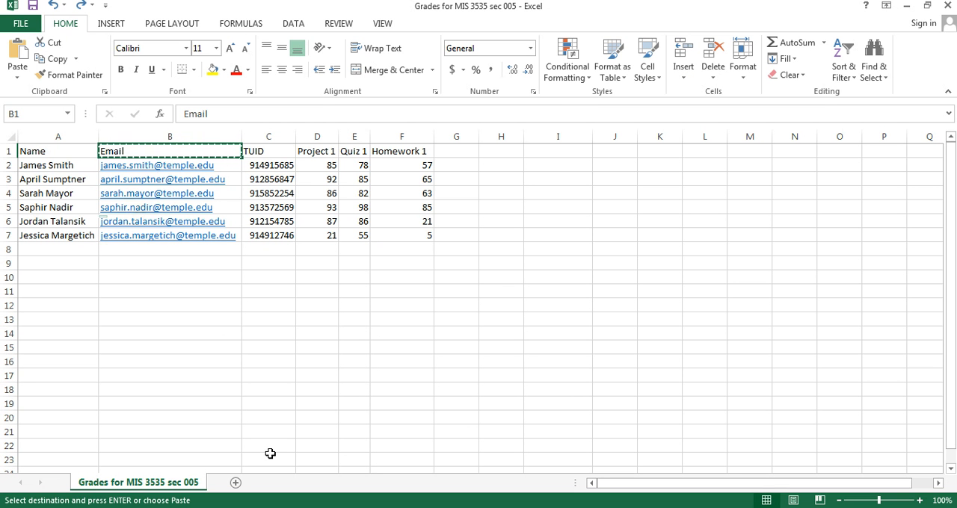
pyautogui.hotkey('alt', 'Tab')
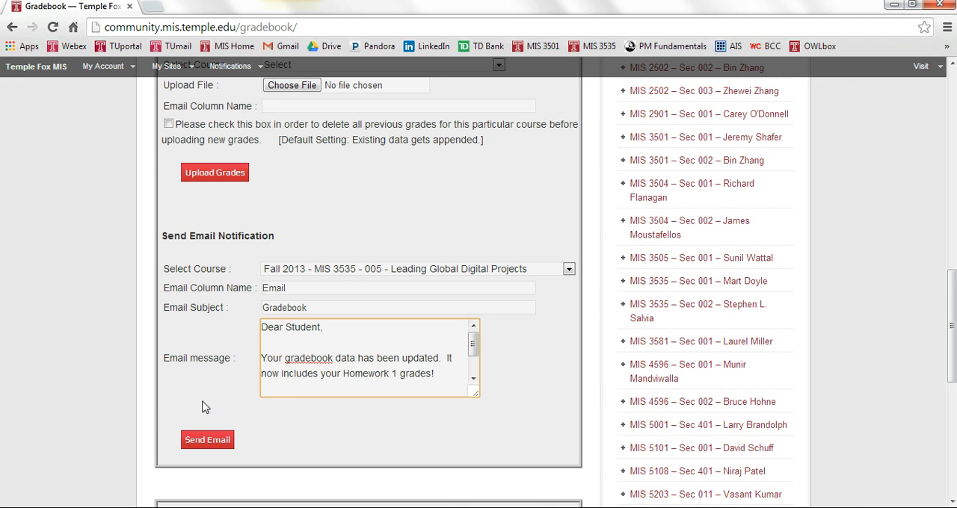
pyautogui.scroll(-2, 294, 213)
pyautogui.scroll(-5, 294, 213)
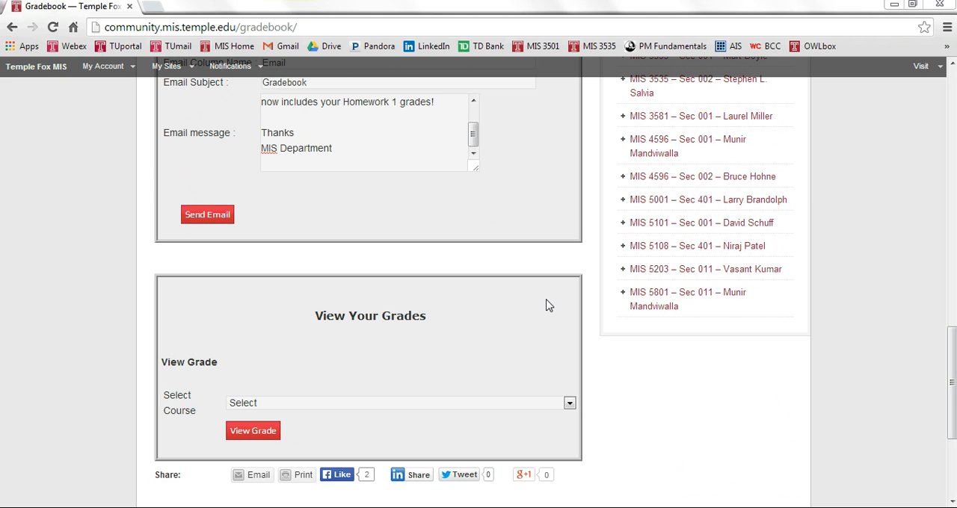
pyautogui.middleClick(546, 306)
pyautogui.click(547, 301)
pyautogui.scroll(5, 546, 306)
pyautogui.middleClick(549, 308)
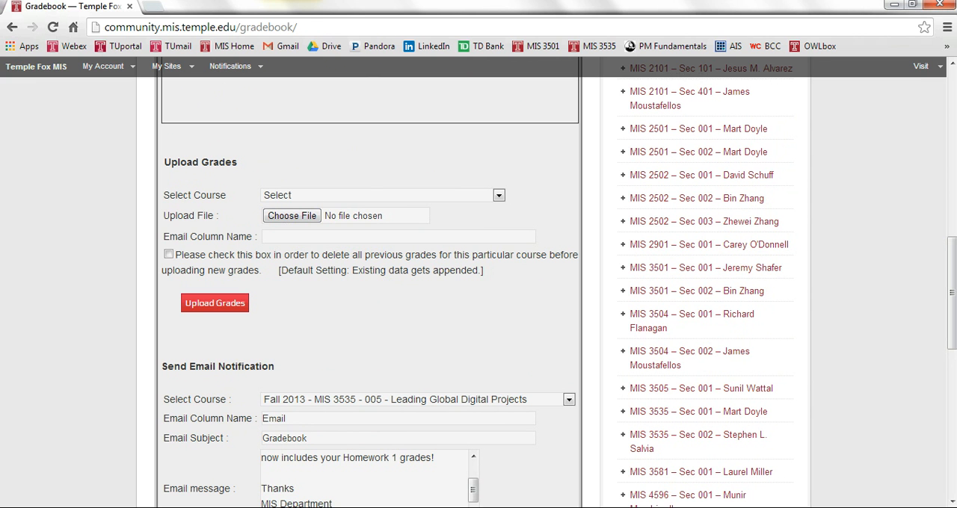
pyautogui.hotkey('alt', 'Tab')
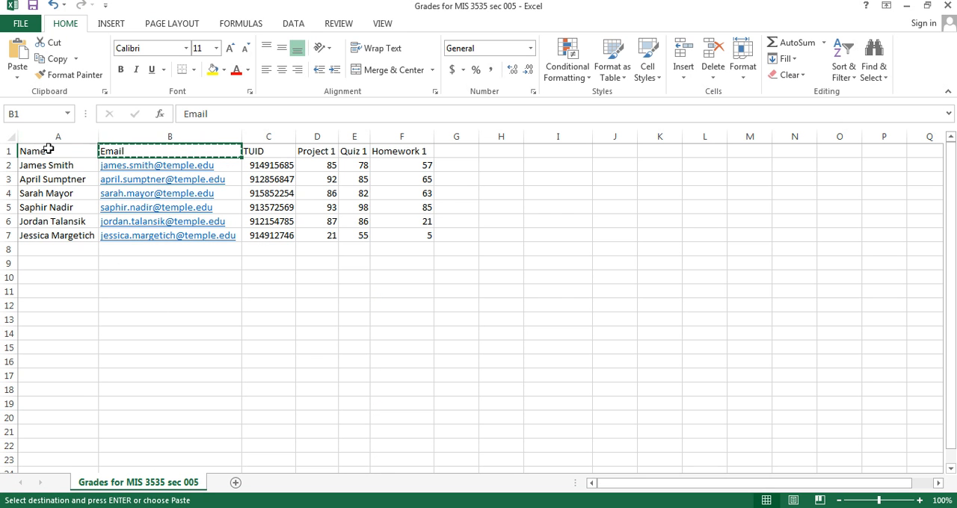